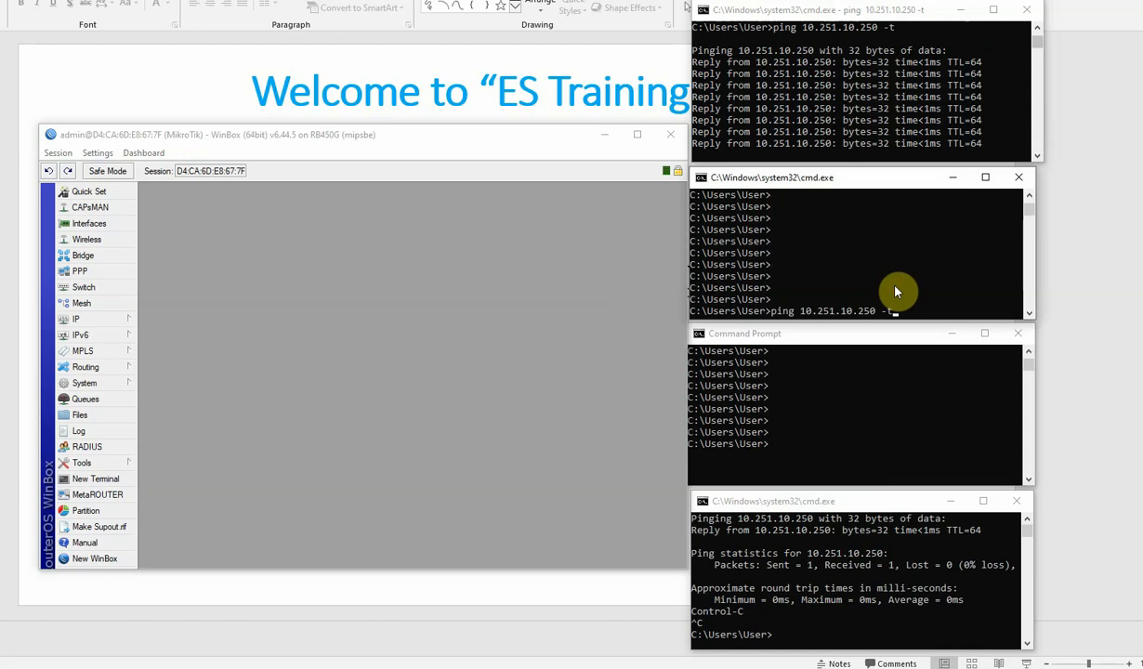
Start continuous pings to 10.251.10.250 in the second and third command prompt windows.
{"action": "key", "text": "Return"}
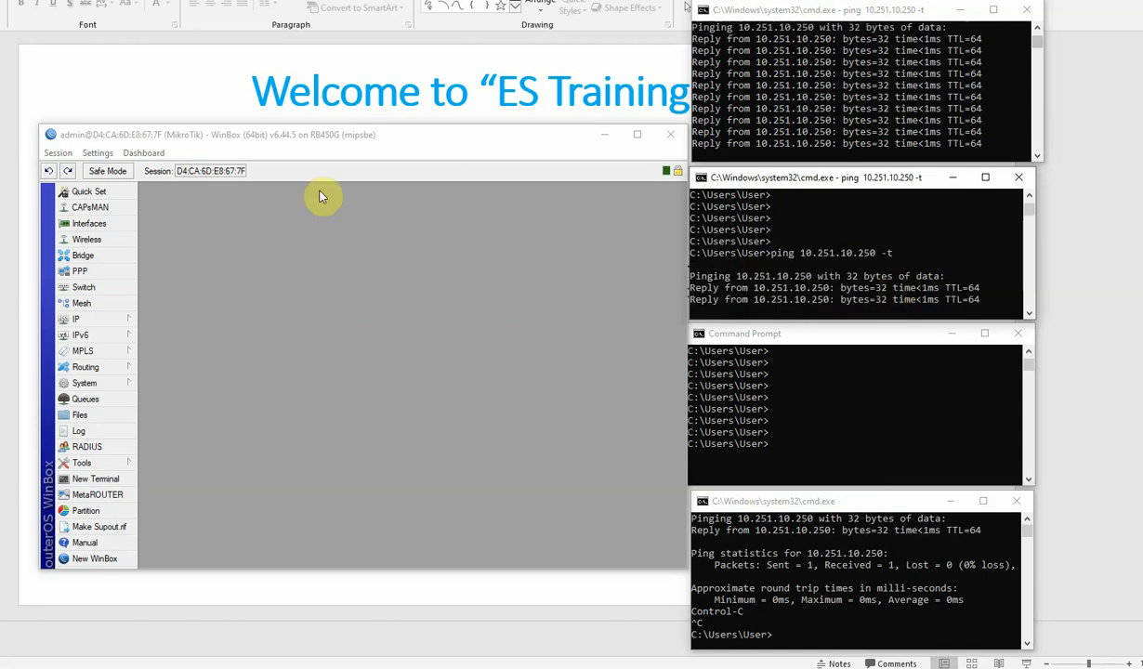
{"action": "left_click", "coordinate": [848, 400]}
{"action": "key", "text": "Return"}
{"action": "type", "text": "ping "}
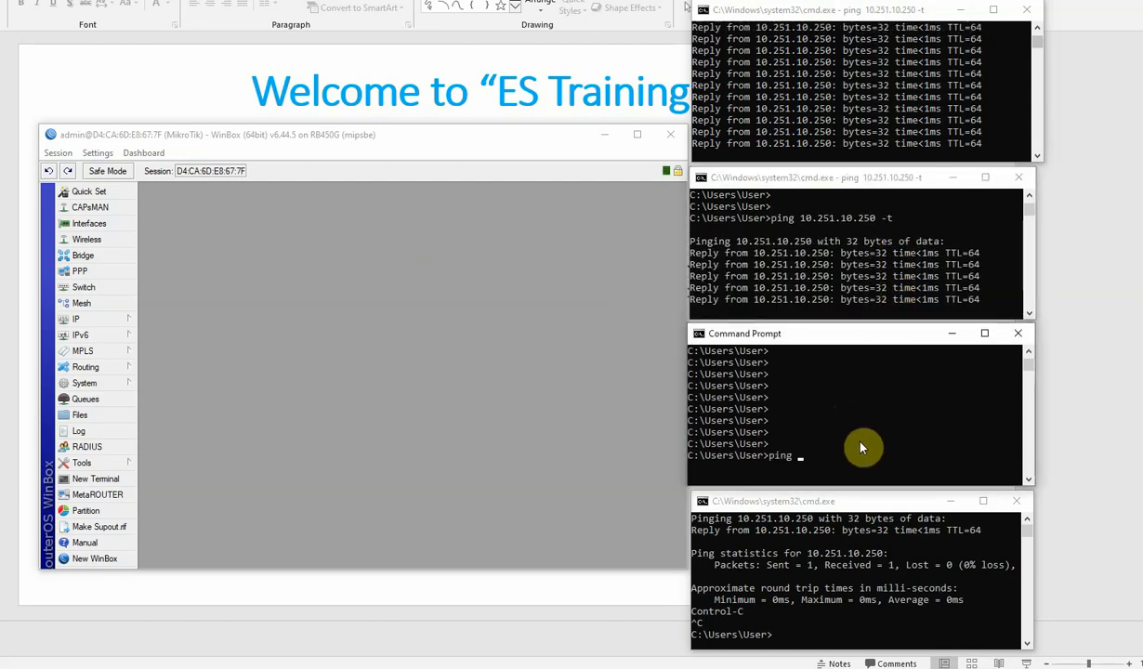
{"action": "type", "text": "10.251."}
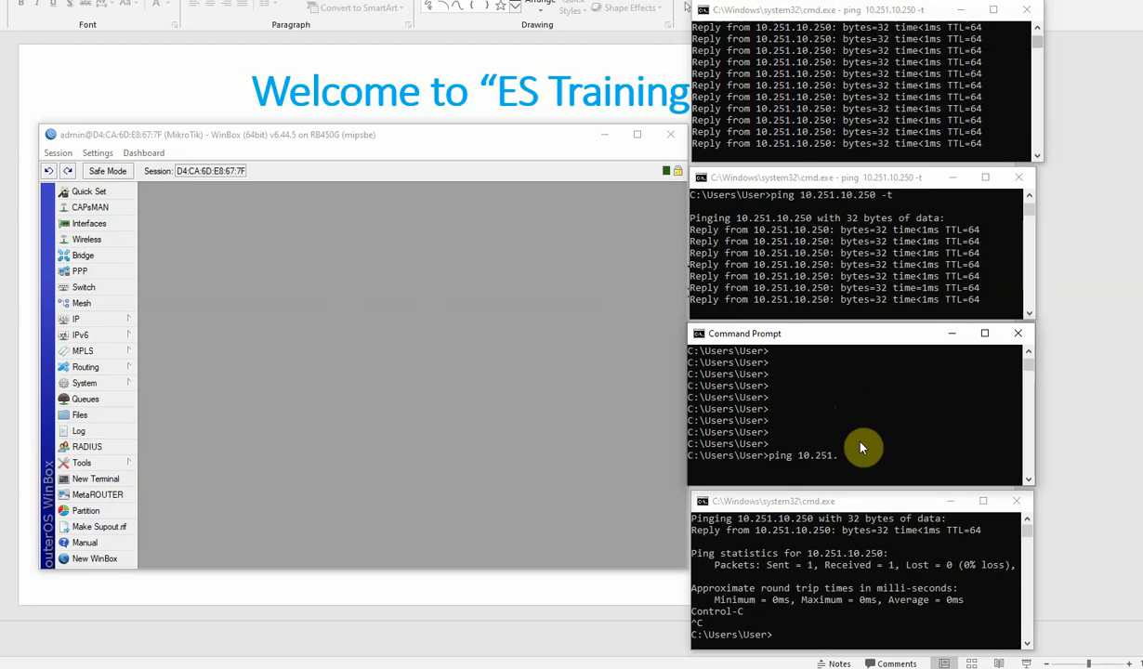
{"action": "type", "text": "10.250 -t"}
{"action": "key", "text": "Return"}
Run ping 10.251.10.250 -t in the fourth command prompt window.
{"action": "left_click", "coordinate": [833, 631]}
{"action": "key", "text": "Return"}
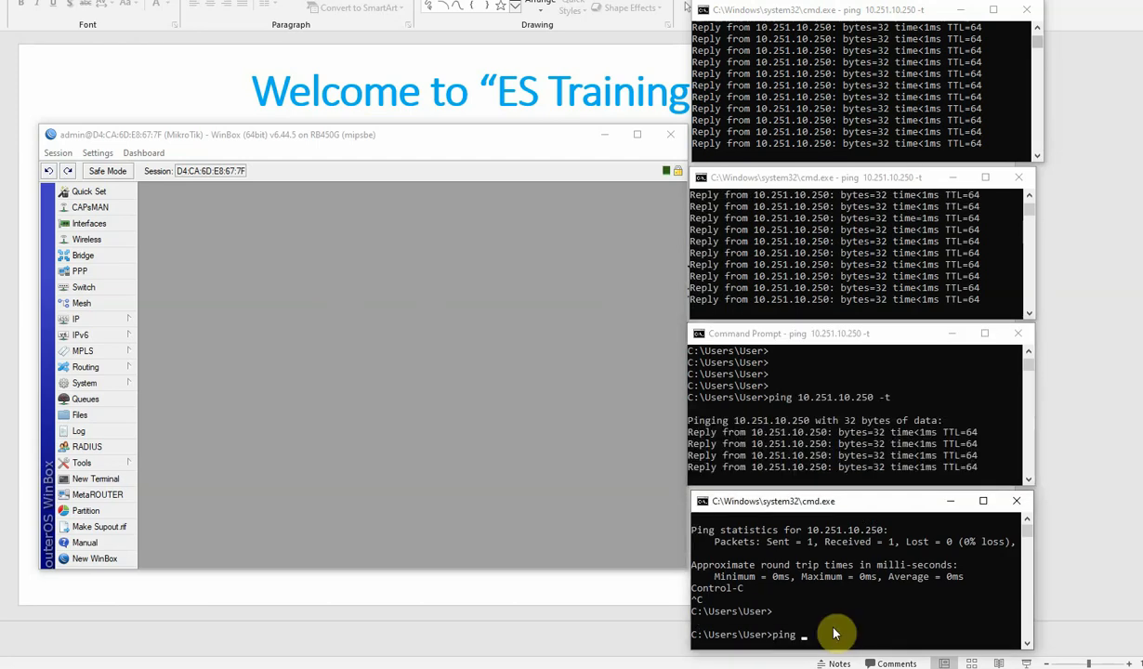
{"action": "type", "text": "ping 10.251.10.2"}
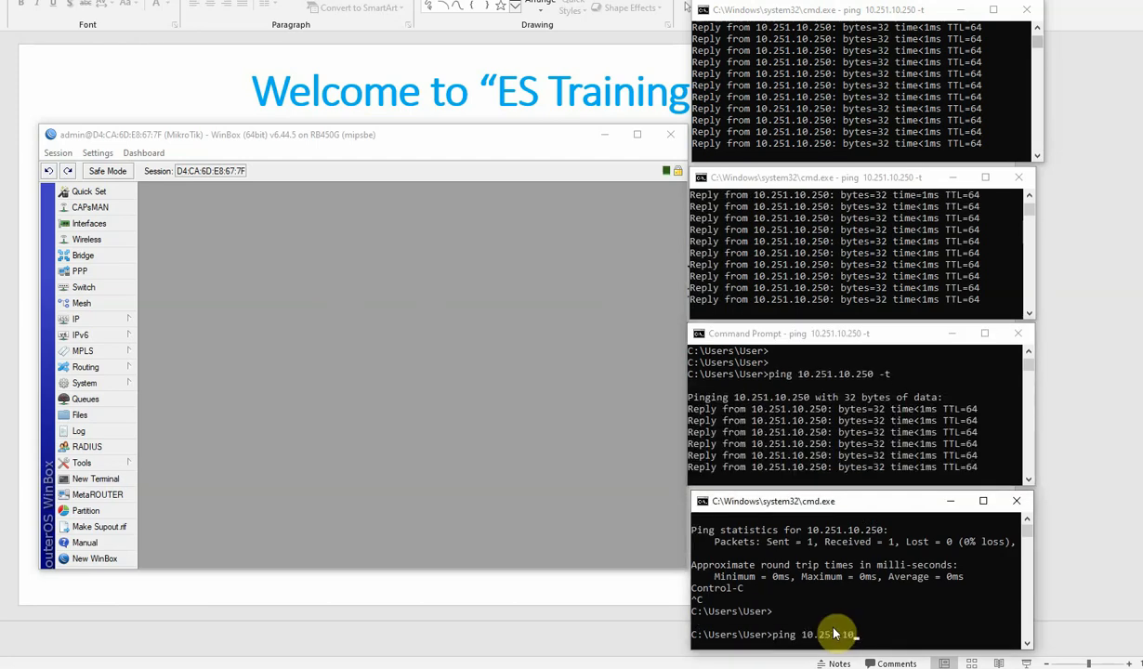
{"action": "type", "text": "50 -t"}
{"action": "key", "text": "Return"}
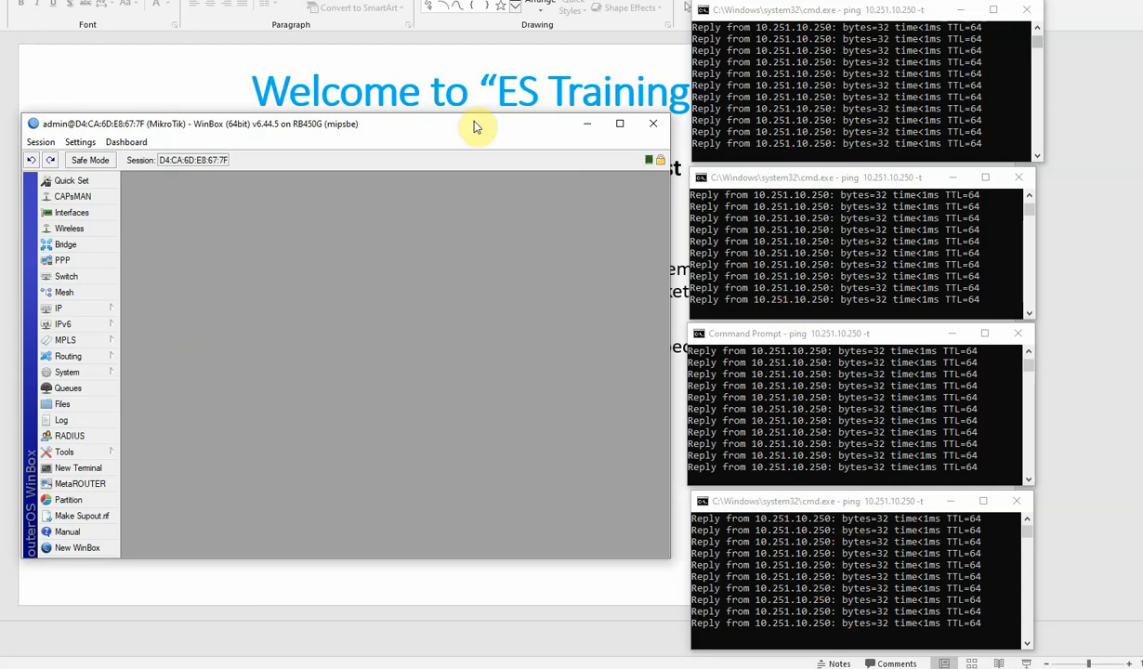
Create a new IP firewall filter rule with the input chain and the icmp protocol.
{"action": "left_click", "coordinate": [104, 309]}
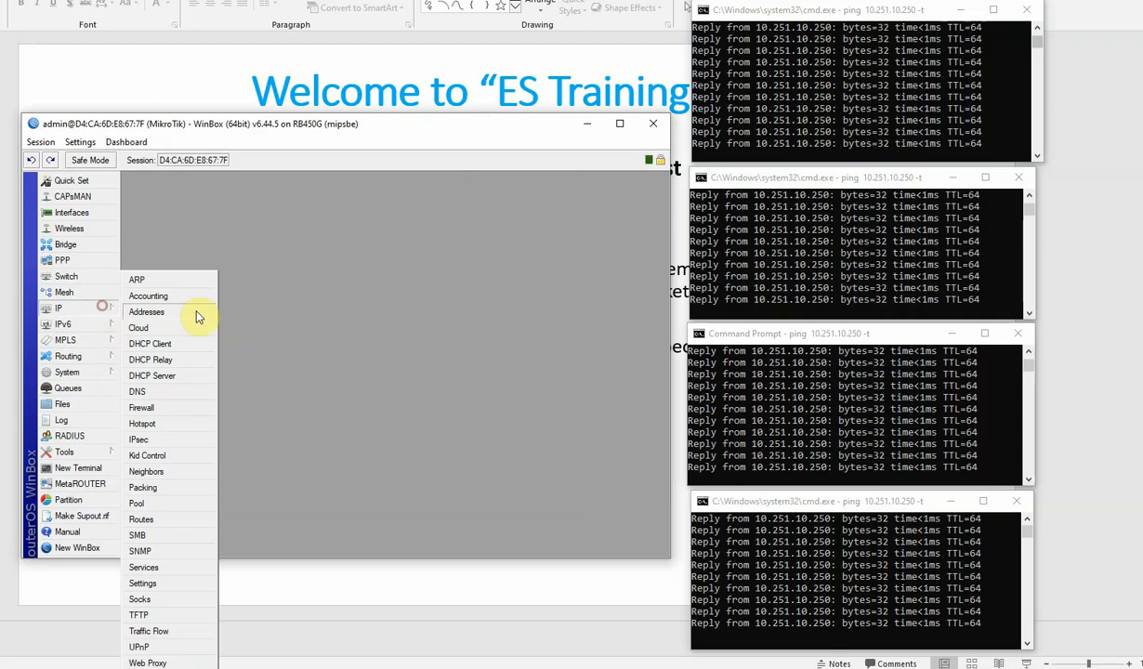
{"action": "left_click", "coordinate": [157, 398]}
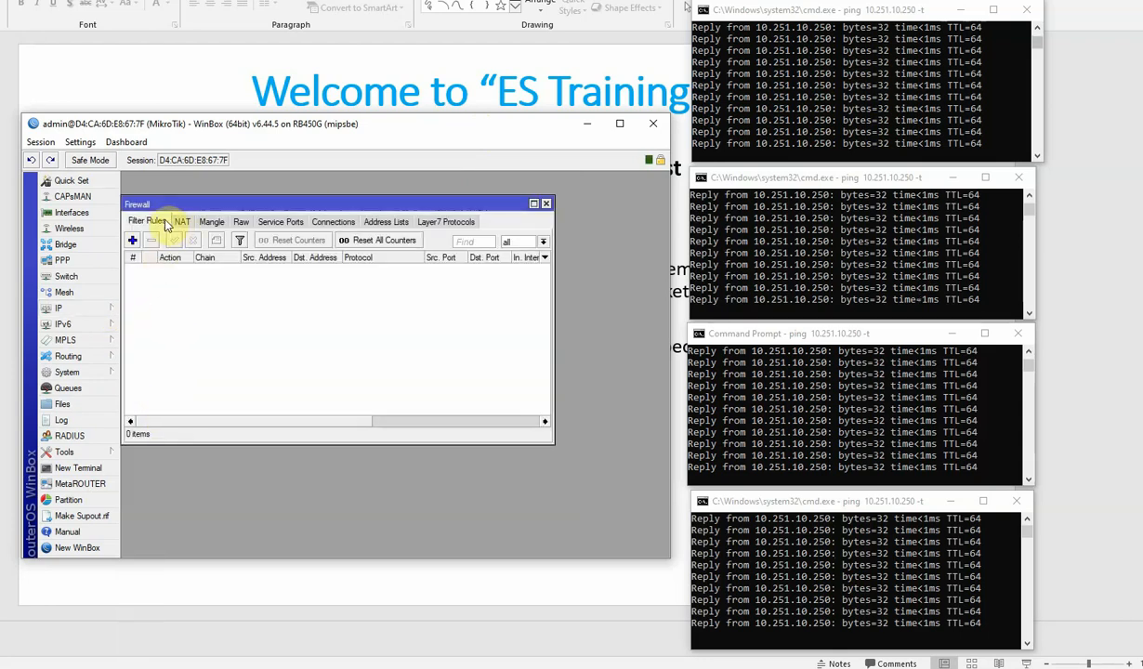
{"action": "left_click", "coordinate": [134, 241]}
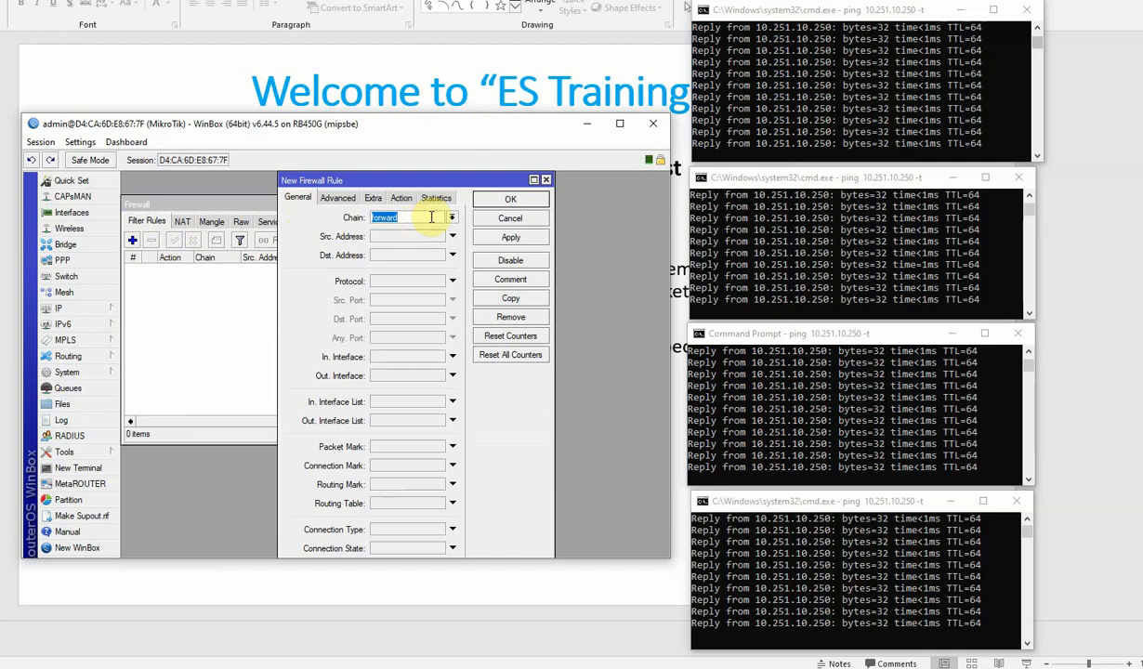
{"action": "left_click", "coordinate": [451, 218]}
{"action": "left_click", "coordinate": [401, 241]}
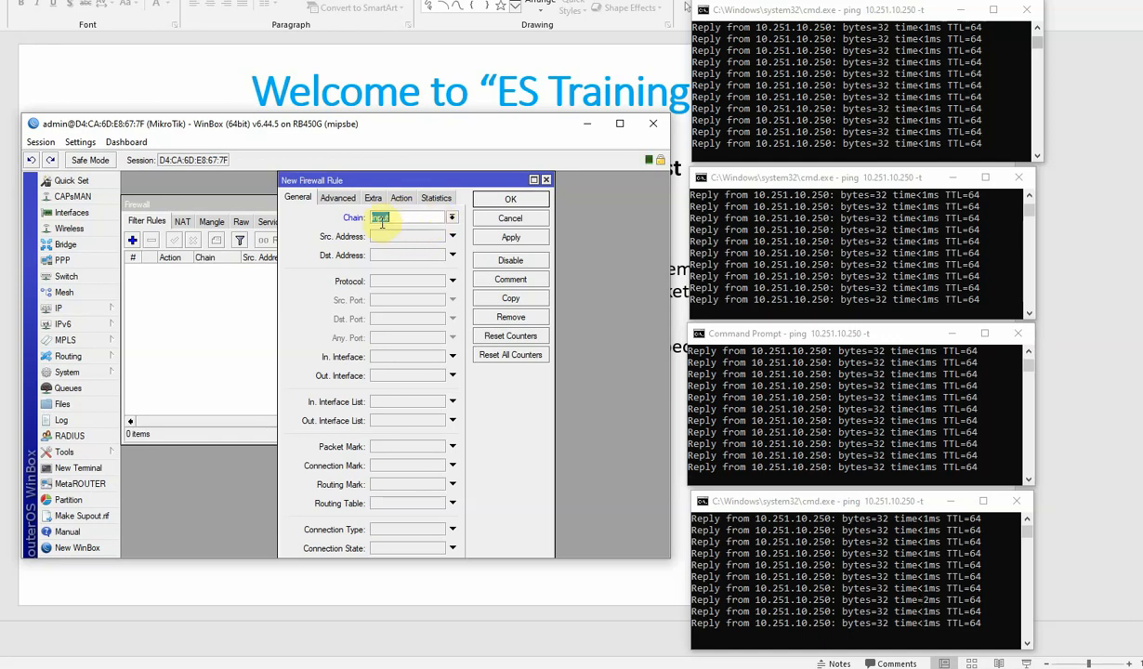
{"action": "left_click", "coordinate": [391, 280]}
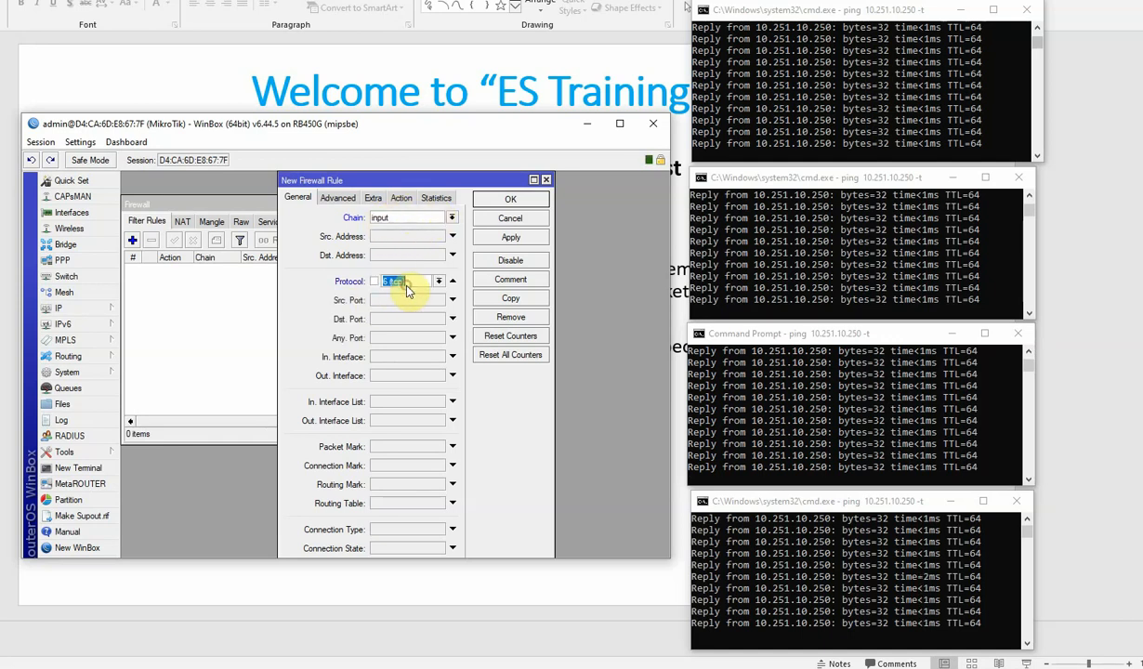
{"action": "left_click", "coordinate": [435, 280]}
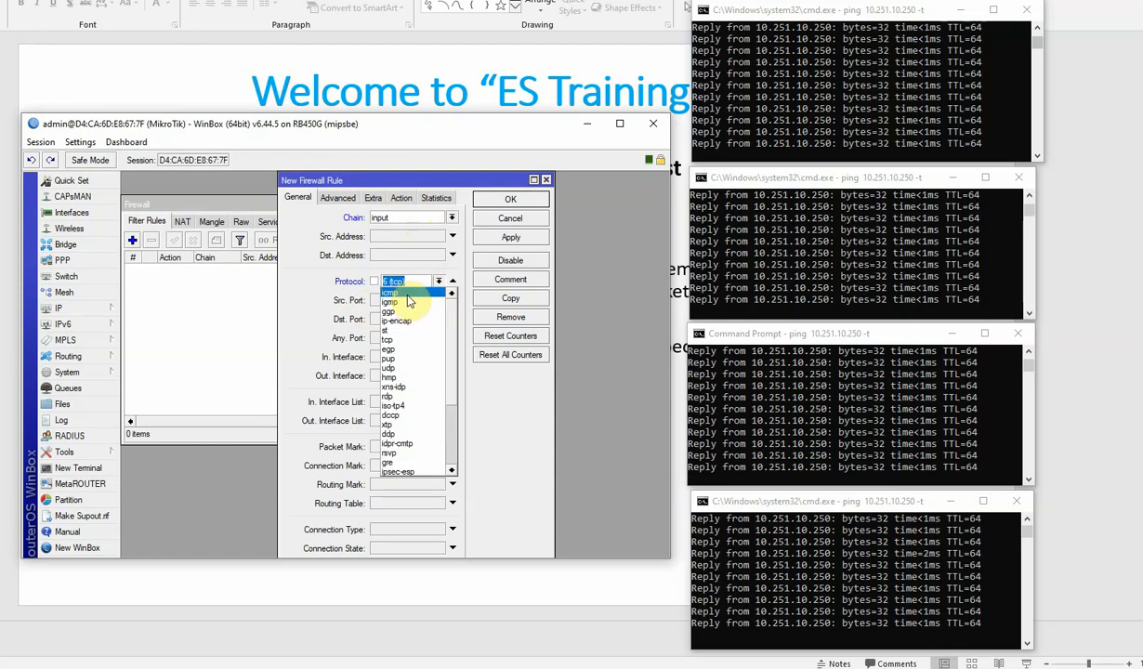
{"action": "left_click", "coordinate": [408, 294]}
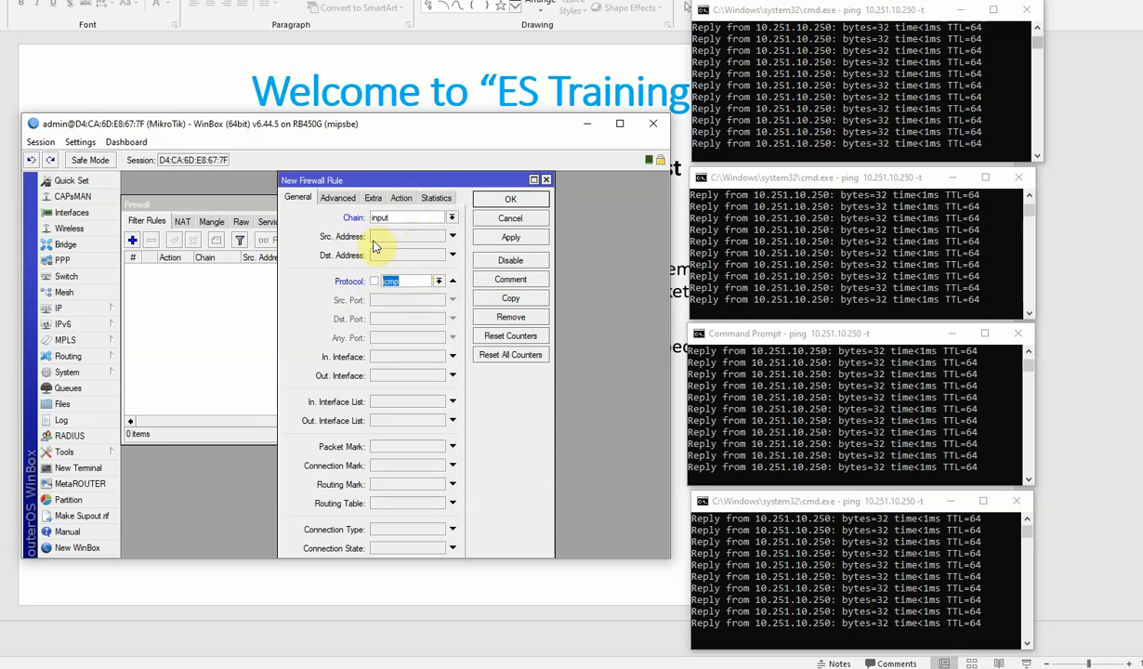
{"action": "left_click", "coordinate": [398, 252]}
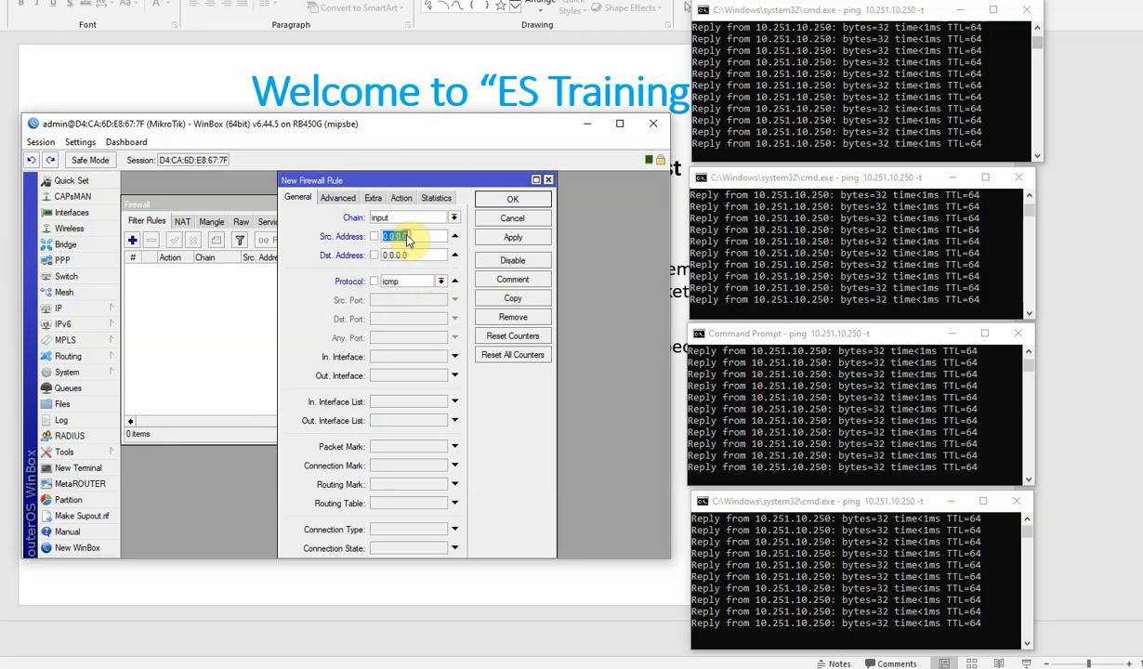
{"action": "left_click_drag", "start_coordinate": [406, 240], "coordinate": [439, 235]}
{"action": "left_click", "coordinate": [454, 238]}
{"action": "left_click", "coordinate": [454, 256]}
{"action": "left_click", "coordinate": [363, 208]}
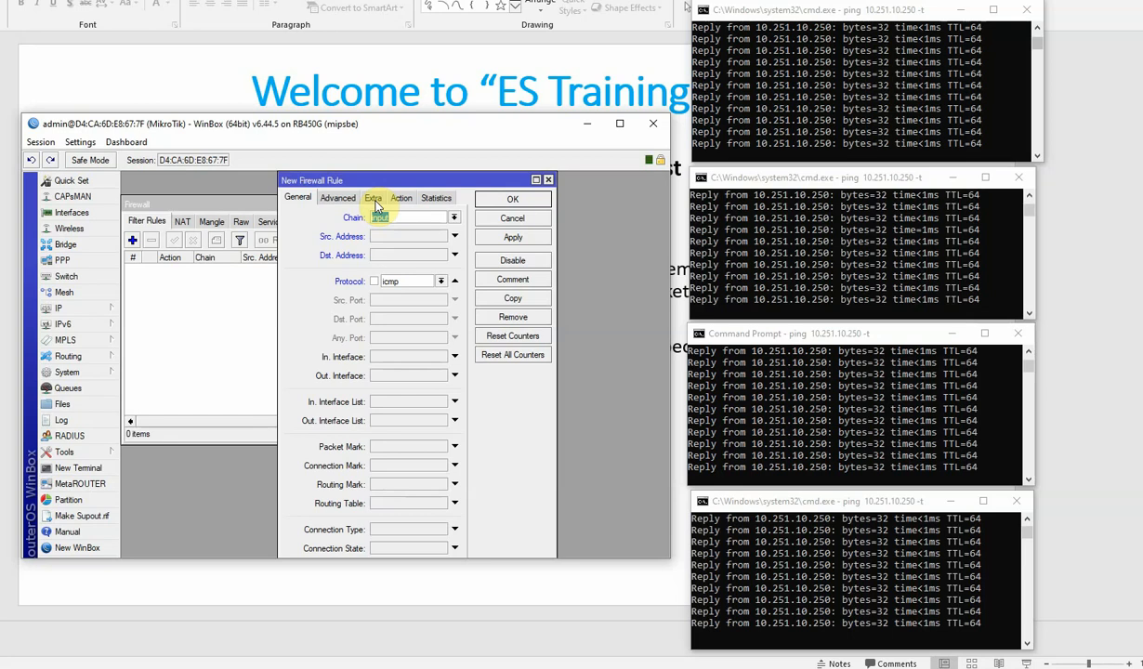
Limit the new rule to a rate of 2 per sec with a burst of 5 in packet mode.
{"action": "left_click", "coordinate": [371, 199]}
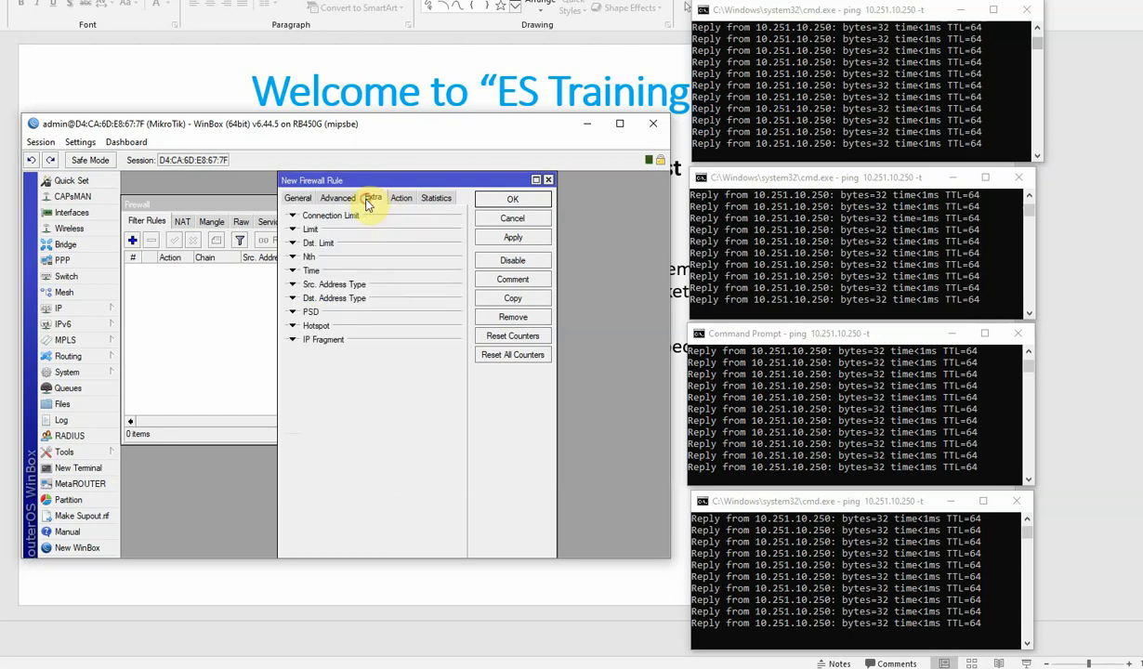
{"action": "left_click", "coordinate": [292, 230]}
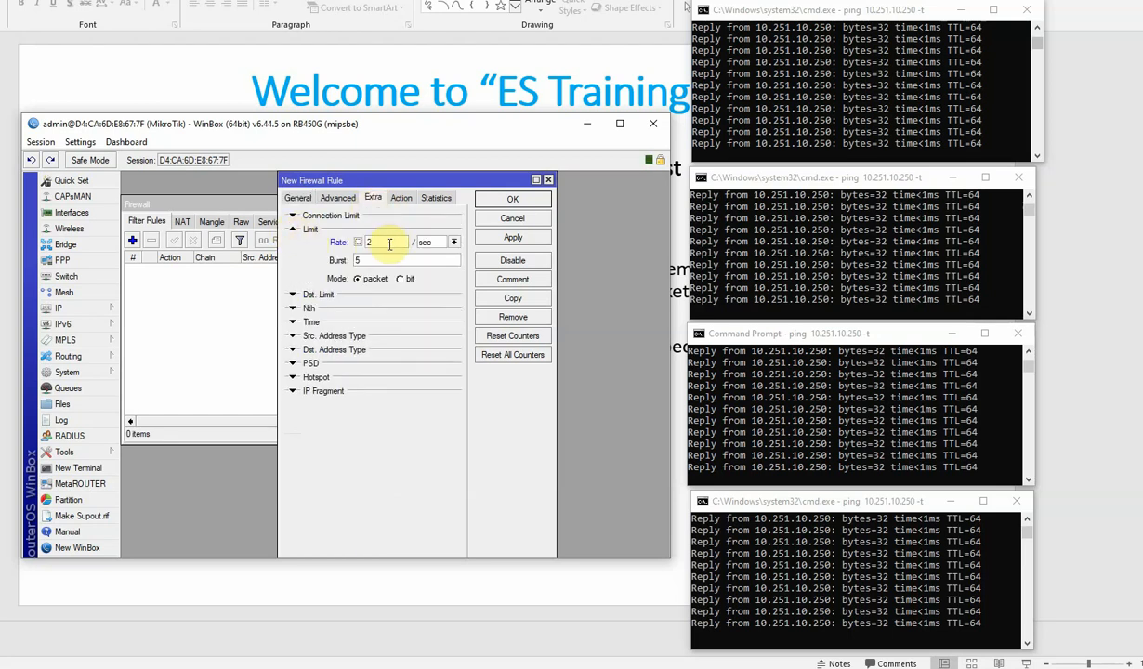
{"action": "double_click", "coordinate": [395, 242]}
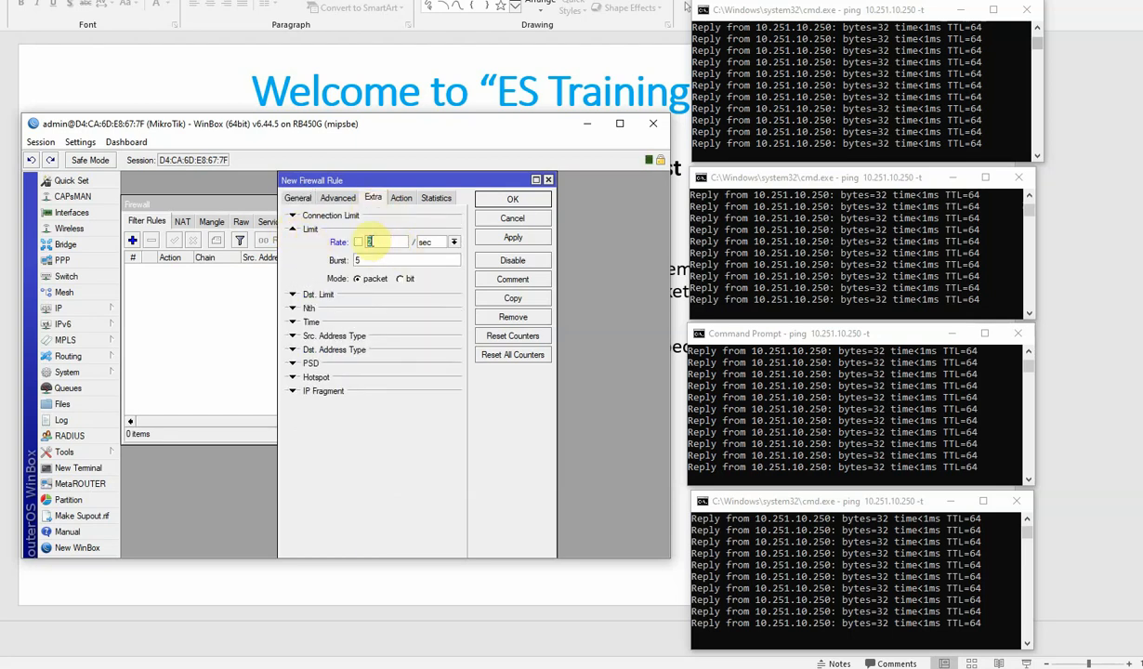
{"action": "type", "text": "2"}
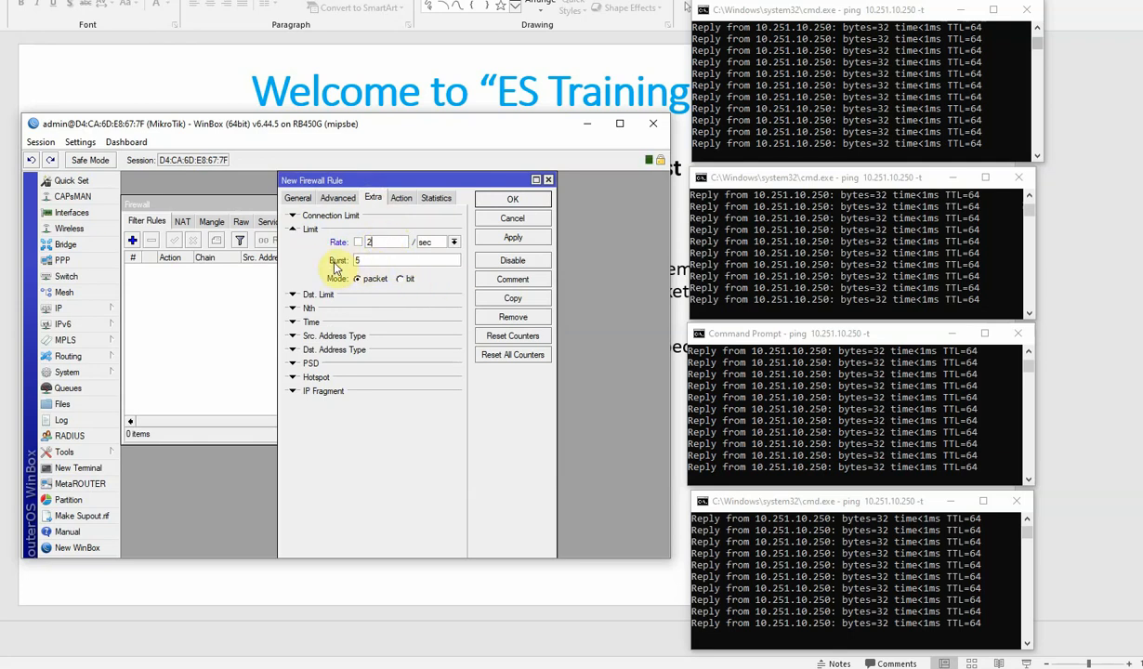
{"action": "double_click", "coordinate": [380, 260]}
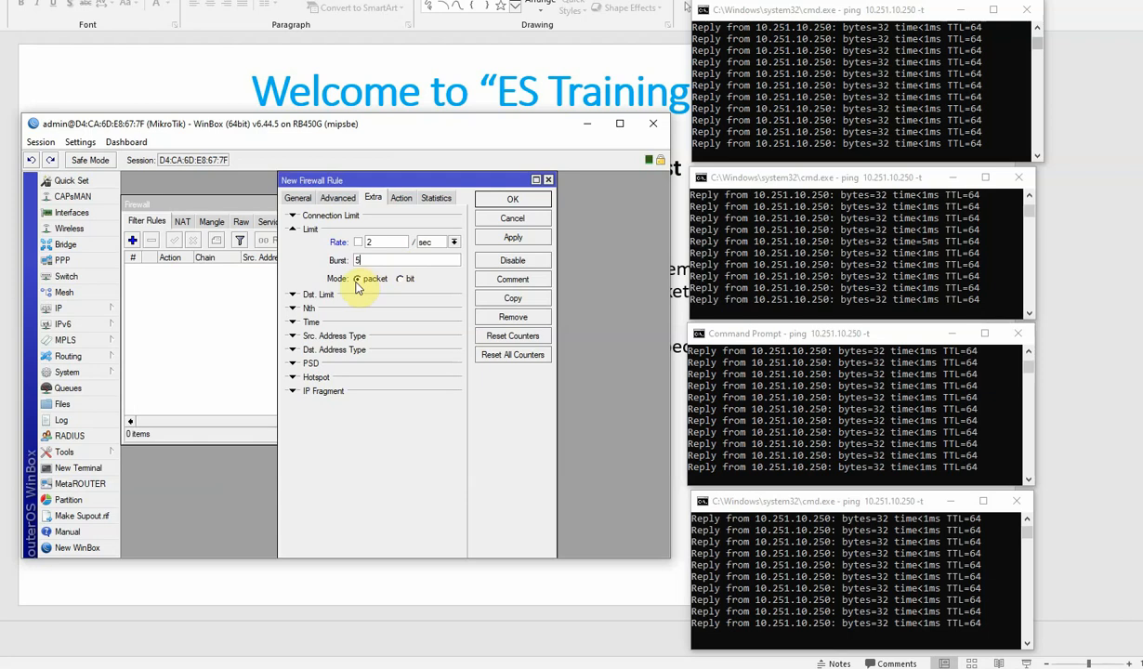
{"action": "left_click", "coordinate": [374, 280]}
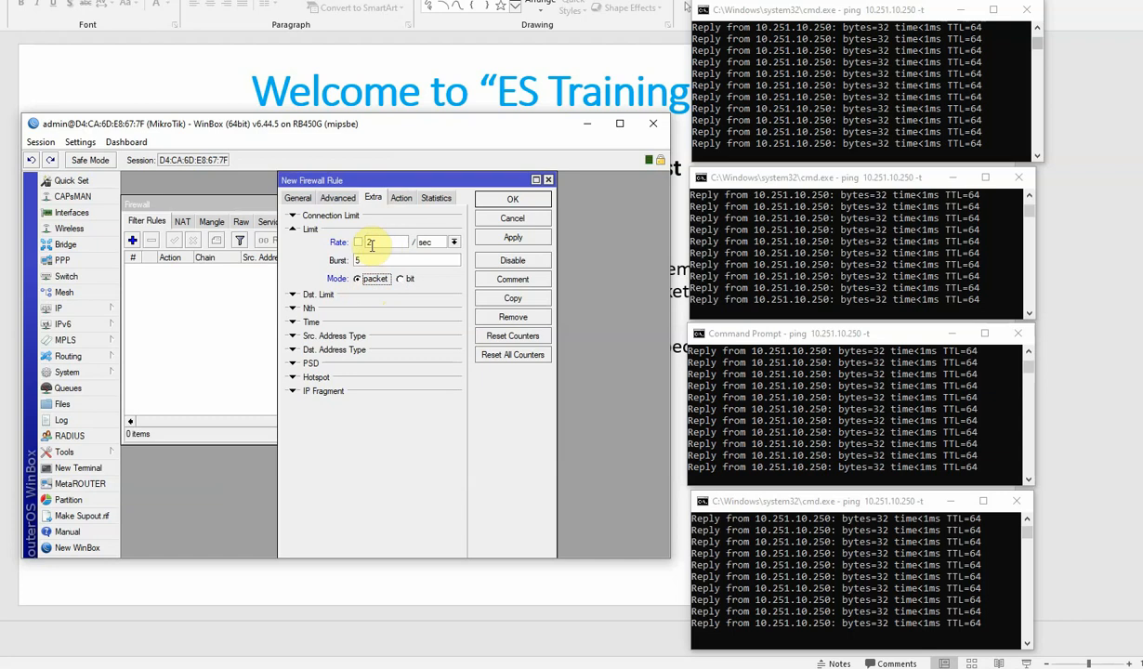
Set the rate-limited rule's action to accept and save the rule.
{"action": "left_click", "coordinate": [398, 197]}
{"action": "left_click", "coordinate": [395, 217]}
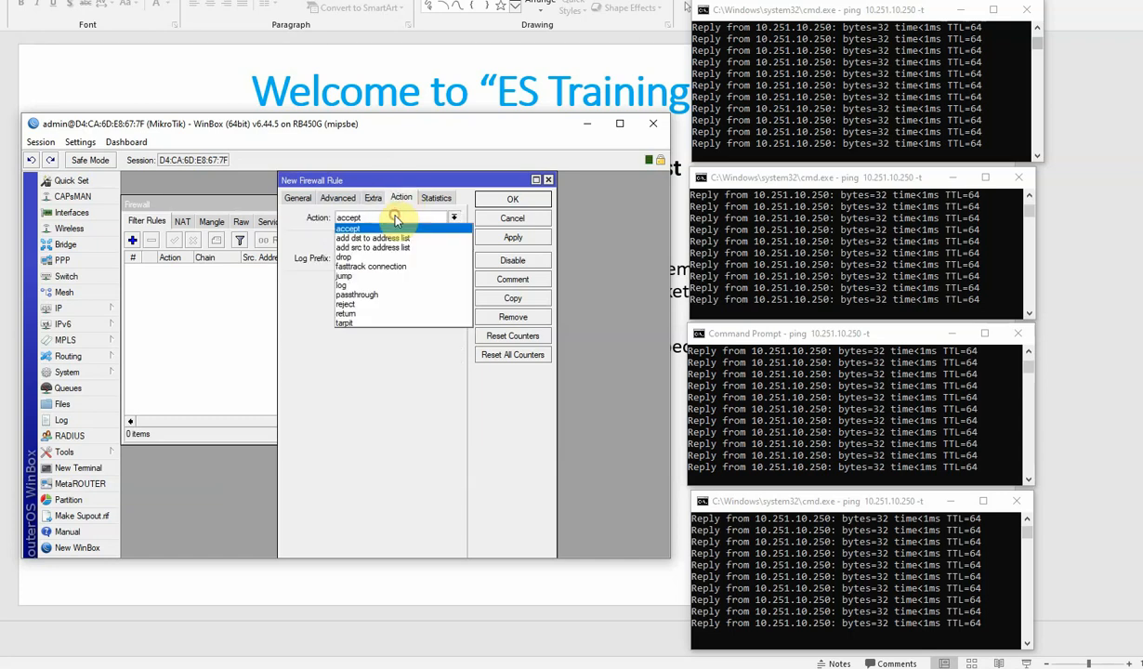
{"action": "left_click", "coordinate": [365, 229]}
{"action": "left_click", "coordinate": [511, 237]}
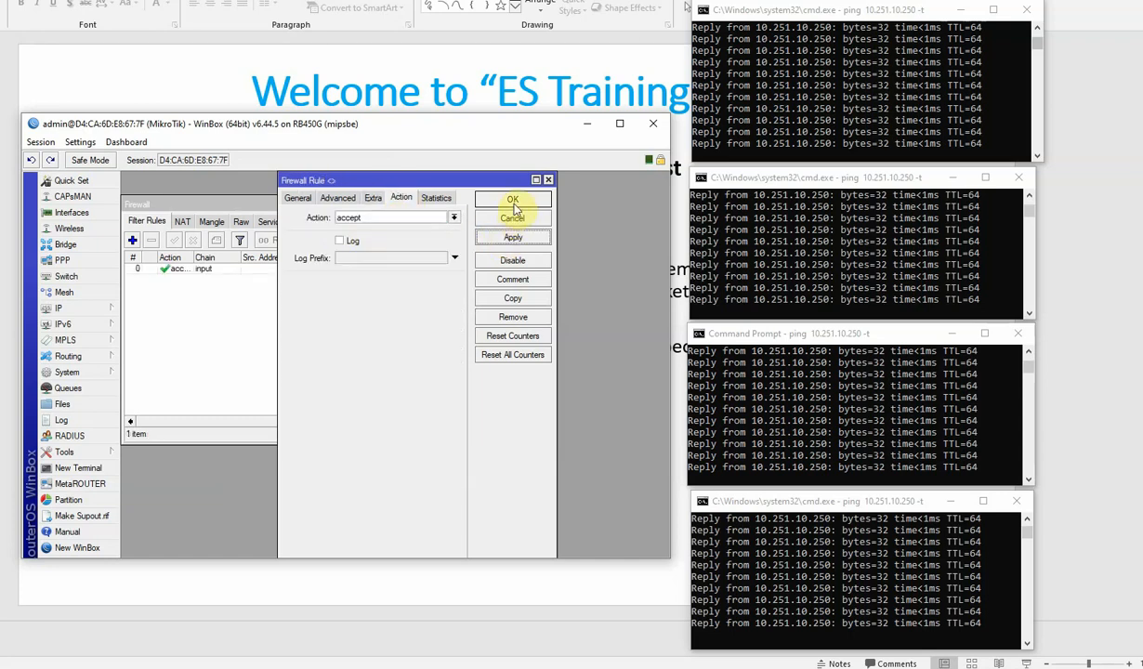
{"action": "left_click", "coordinate": [512, 199]}
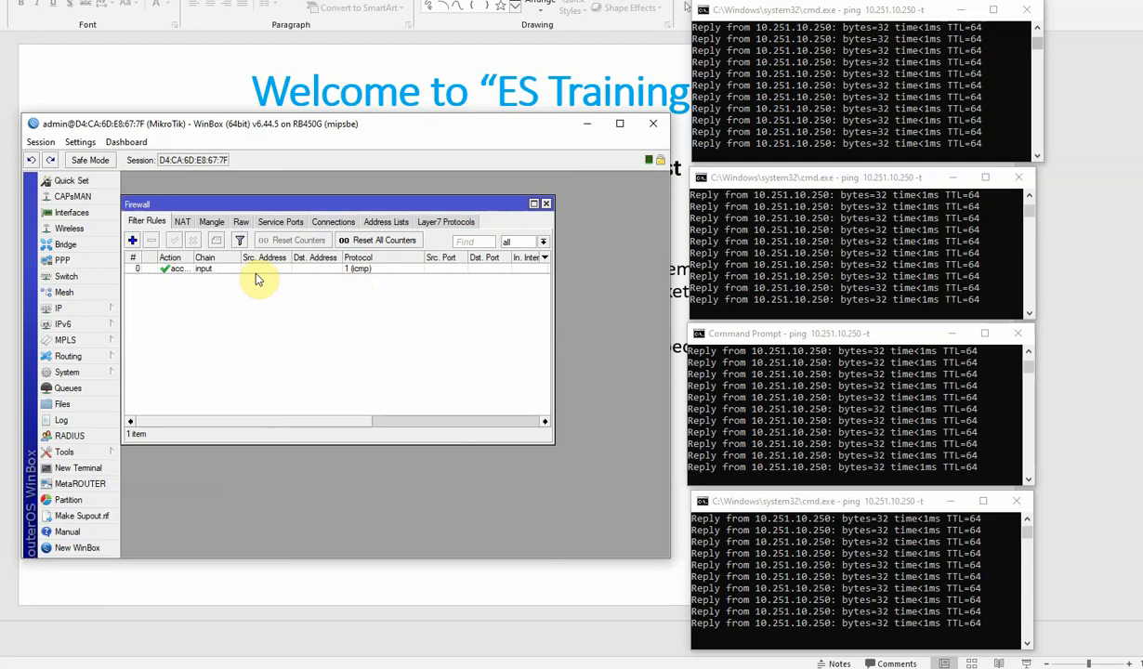
Add a second firewall filter rule with the input chain and the icmp protocol.
{"action": "left_click", "coordinate": [134, 243]}
{"action": "left_click", "coordinate": [295, 198]}
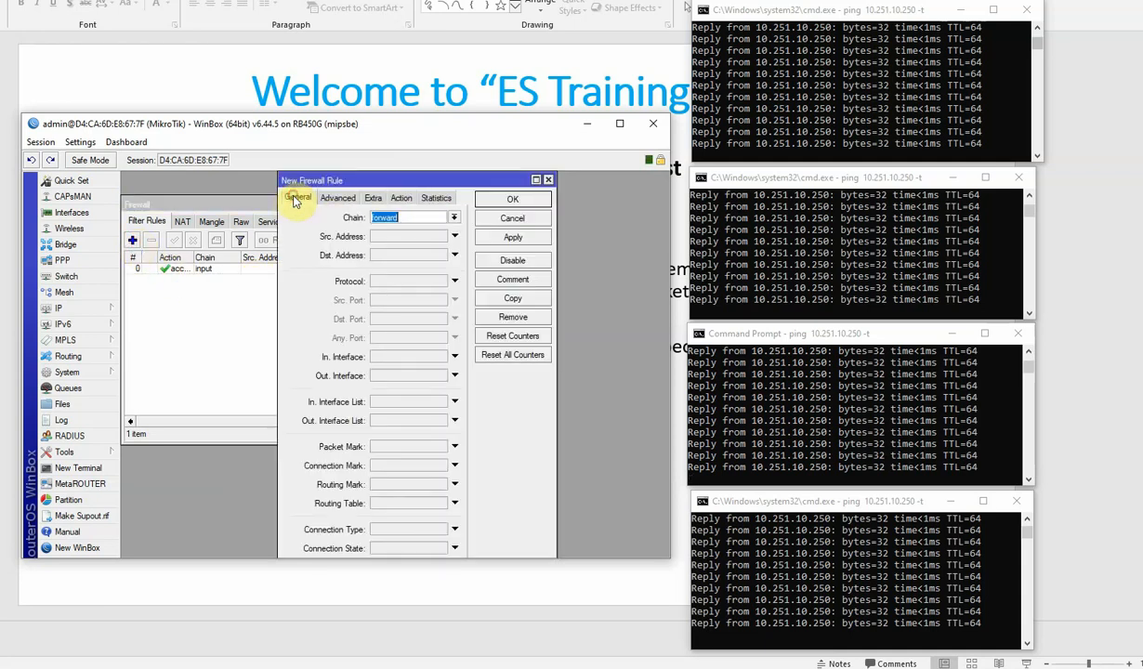
{"action": "left_click", "coordinate": [454, 218]}
{"action": "left_click", "coordinate": [391, 236]}
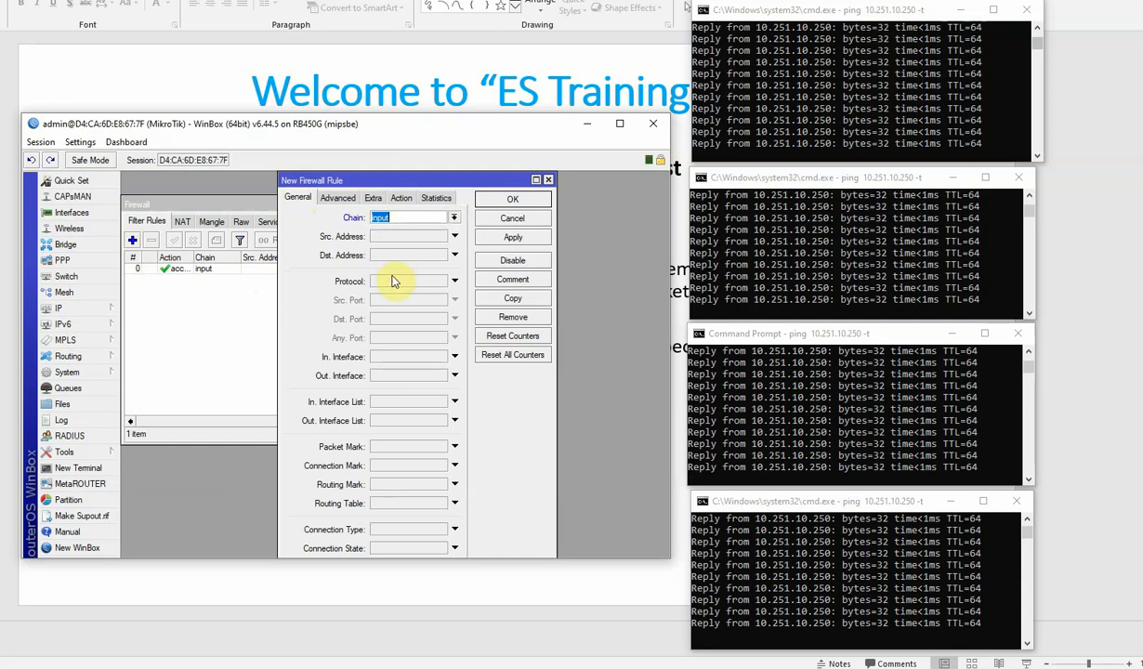
{"action": "left_click", "coordinate": [394, 282]}
{"action": "left_click", "coordinate": [442, 281]}
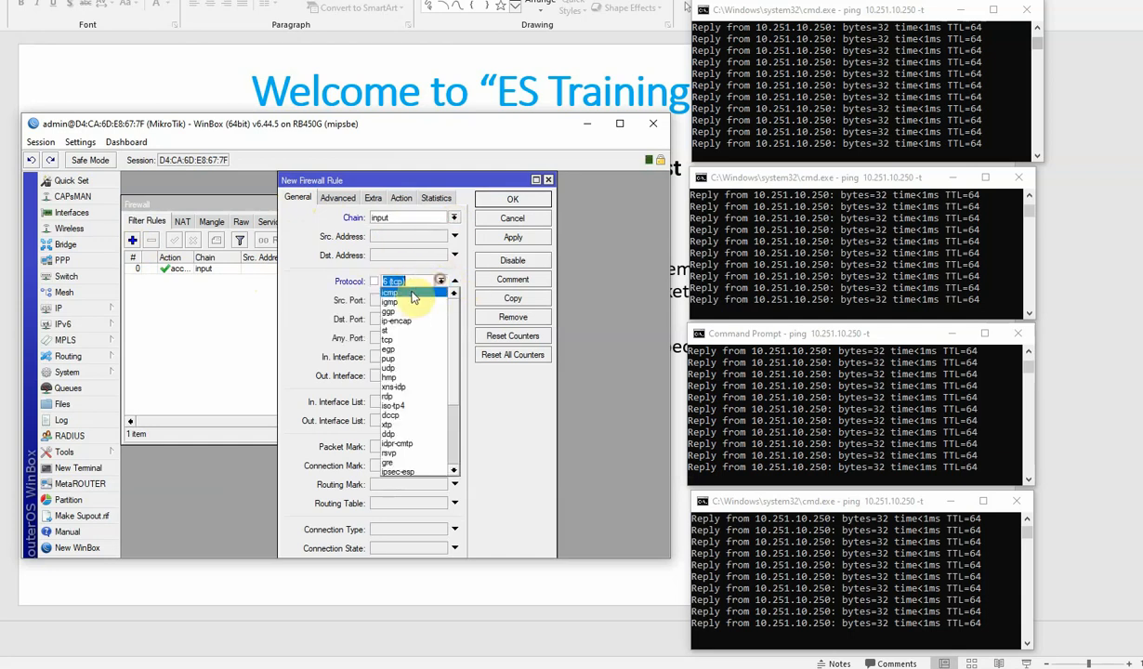
{"action": "left_click", "coordinate": [407, 291]}
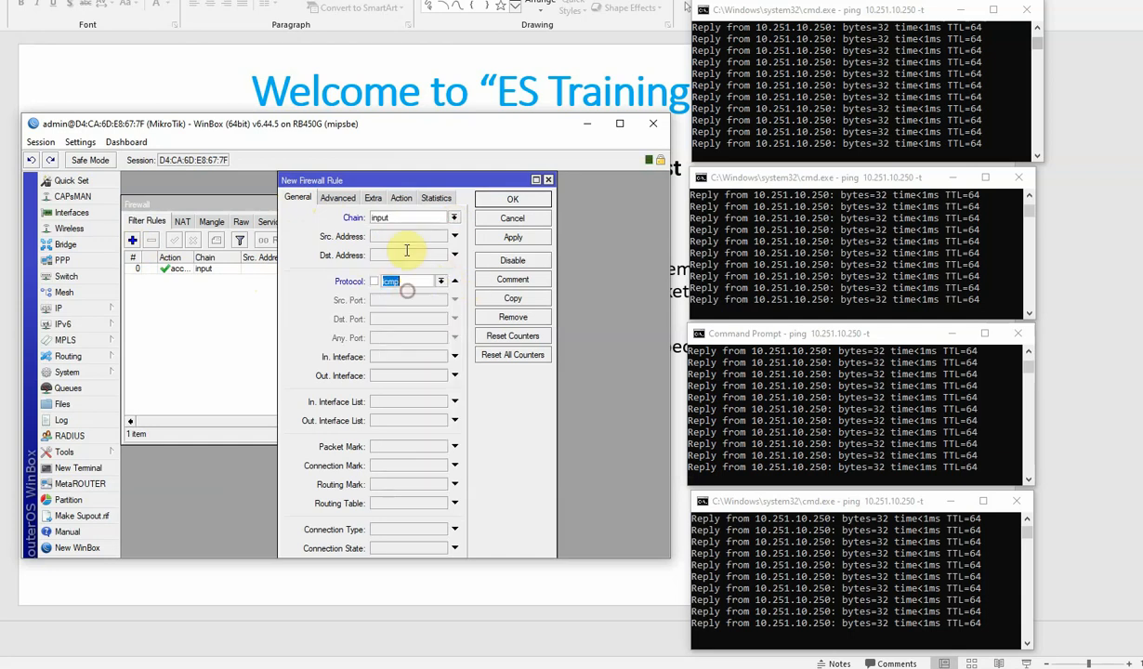
Set the second icmp rule's action to drop and save the rule.
{"action": "left_click", "coordinate": [401, 198]}
{"action": "left_click", "coordinate": [408, 218]}
{"action": "left_click", "coordinate": [357, 257]}
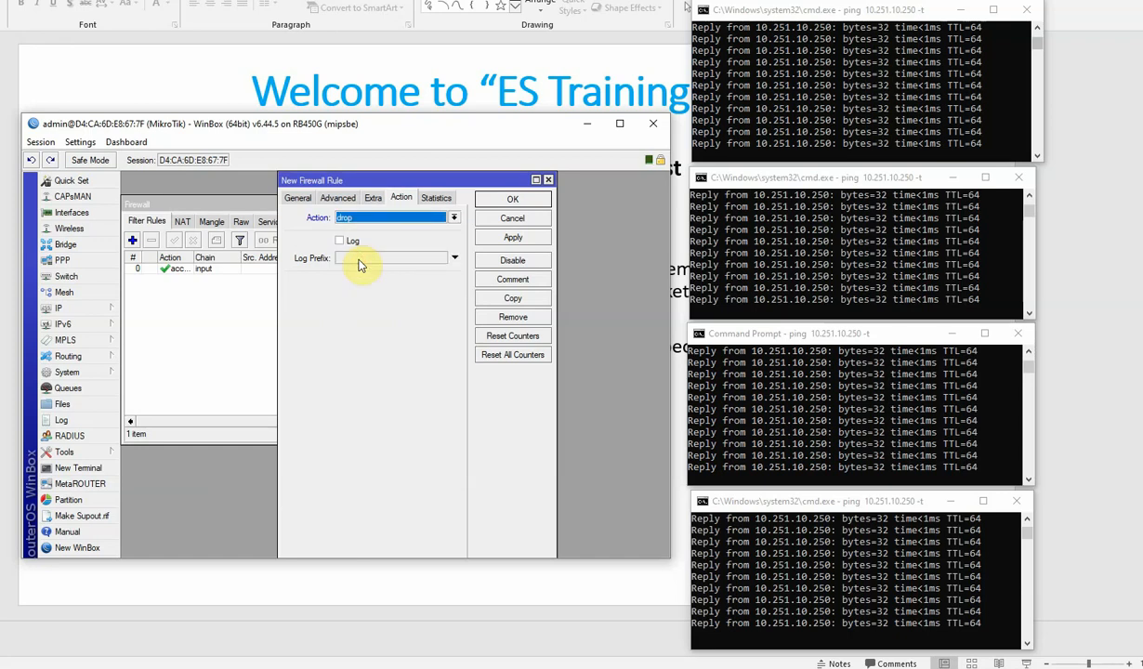
{"action": "left_click", "coordinate": [513, 237]}
{"action": "left_click", "coordinate": [515, 200]}
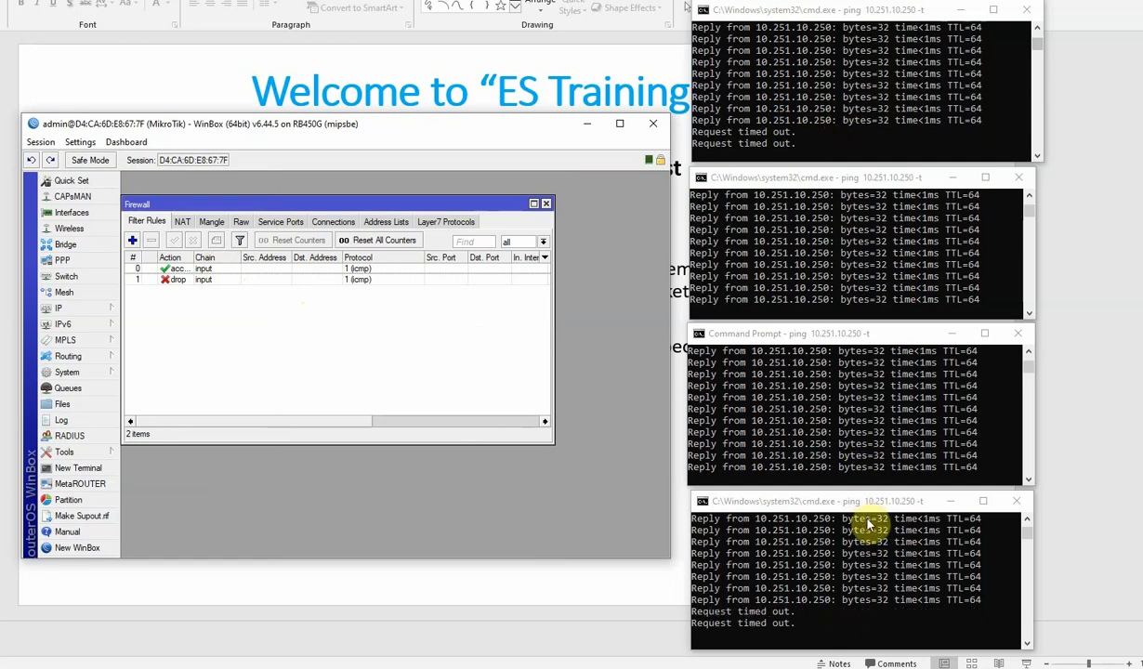
Examine the ping responses in all four command prompt windows.
{"action": "left_click", "coordinate": [834, 141]}
{"action": "left_click", "coordinate": [834, 249]}
{"action": "left_click", "coordinate": [836, 381]}
{"action": "left_click", "coordinate": [909, 570]}
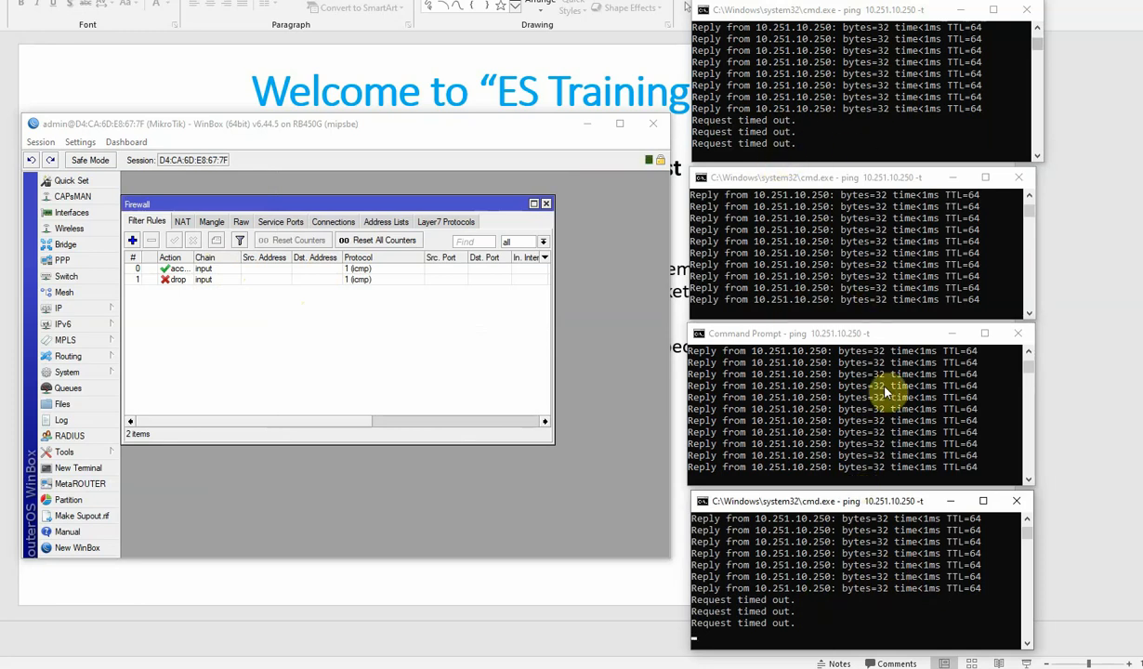
Reopen the icmp accept rule, set its limit rate to 1 per sec and apply the change.
{"action": "double_click", "coordinate": [195, 268]}
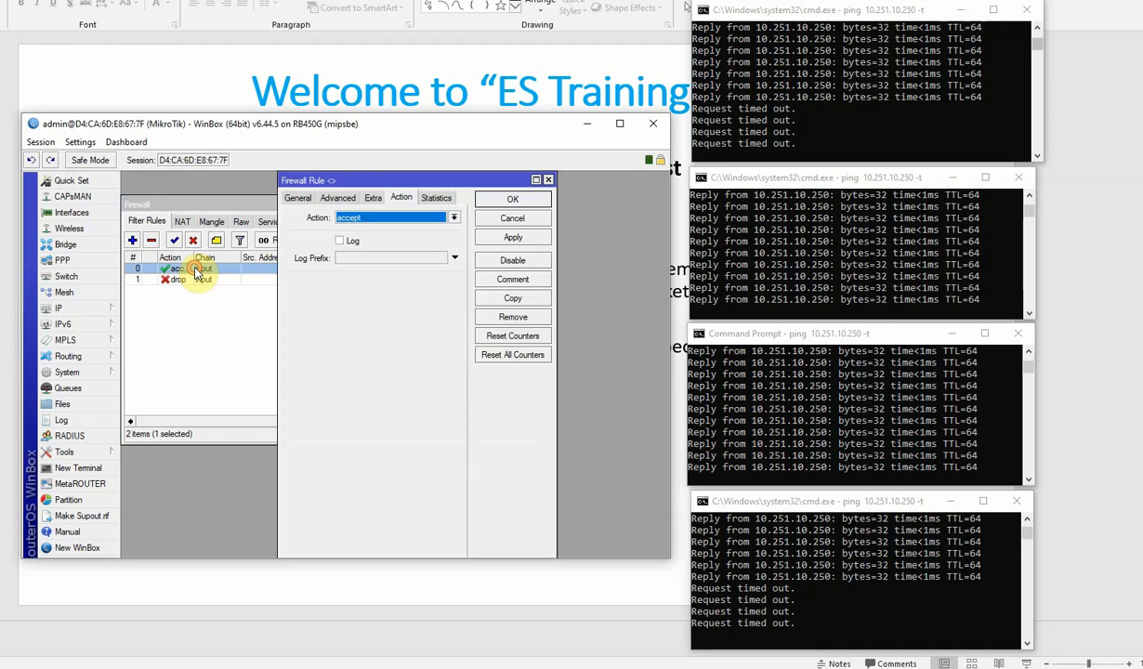
{"action": "left_click", "coordinate": [372, 197]}
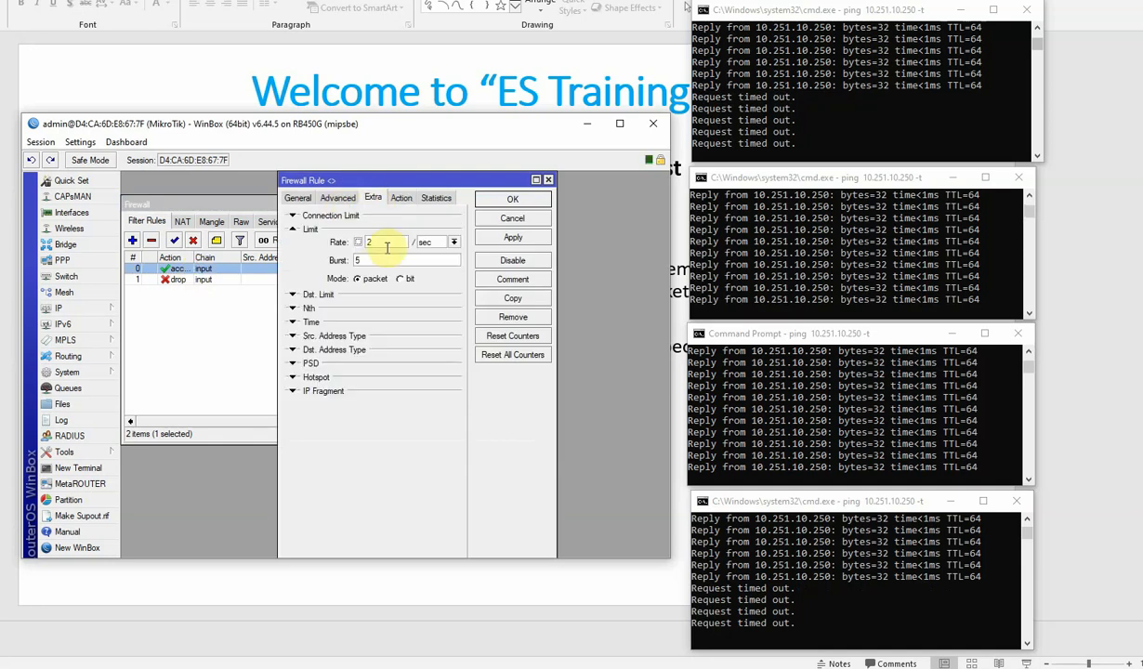
{"action": "left_click", "coordinate": [383, 241]}
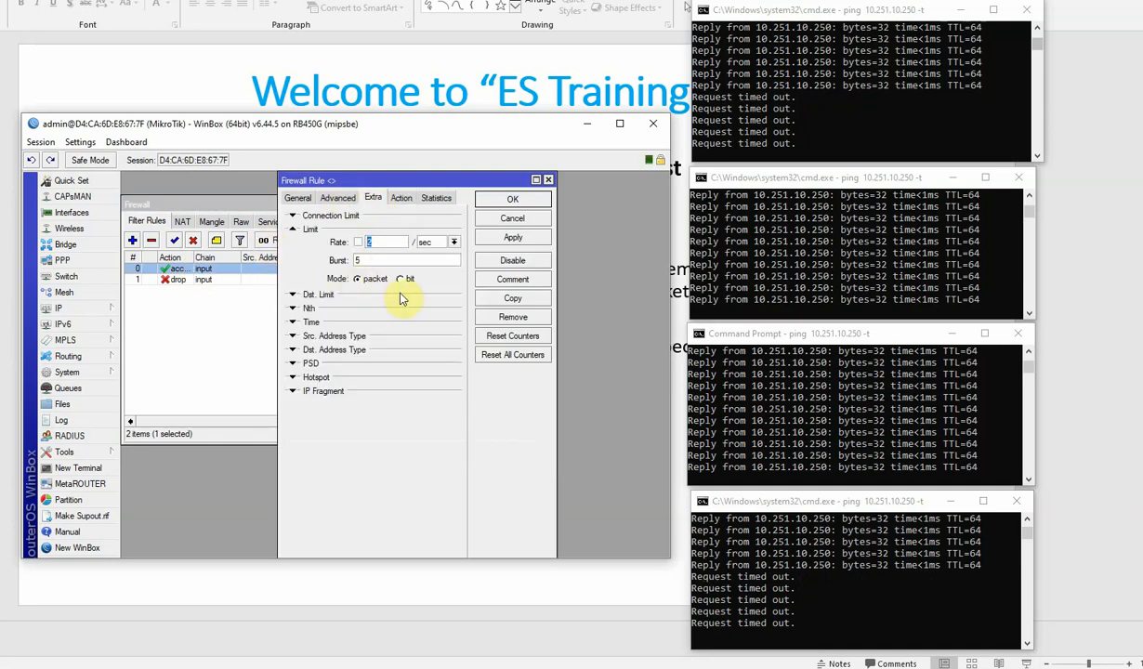
{"action": "type", "text": "1"}
{"action": "left_click", "coordinate": [513, 237]}
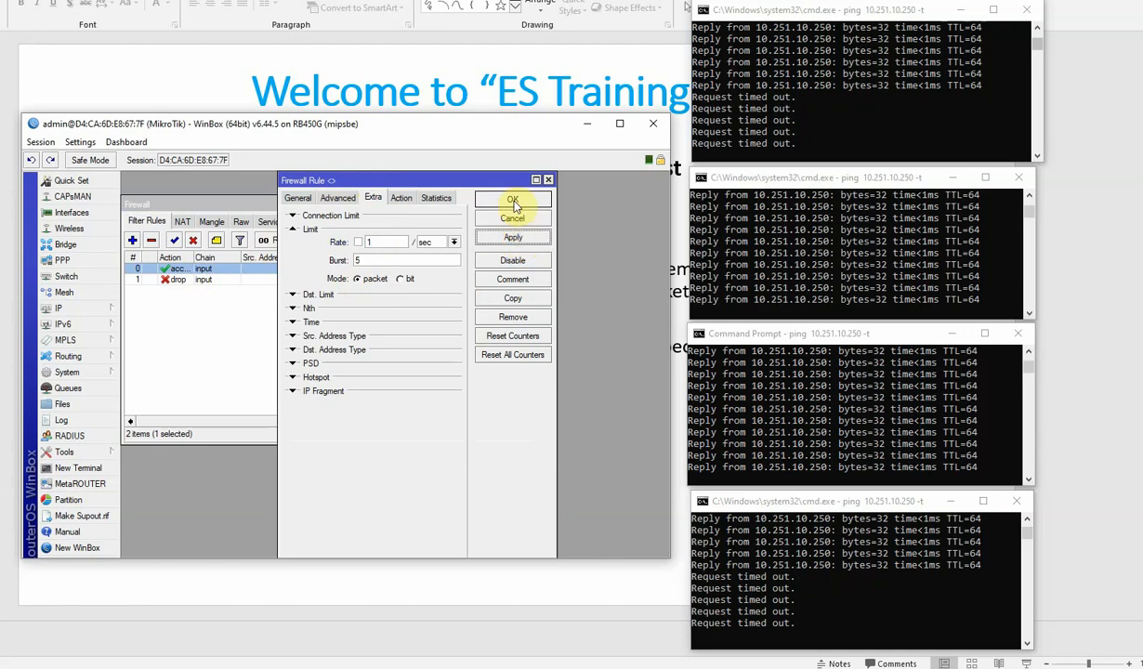
Close the accept rule, widen the firewall window and examine the byte and packet counters of both icmp rules.
{"action": "left_click", "coordinate": [512, 199]}
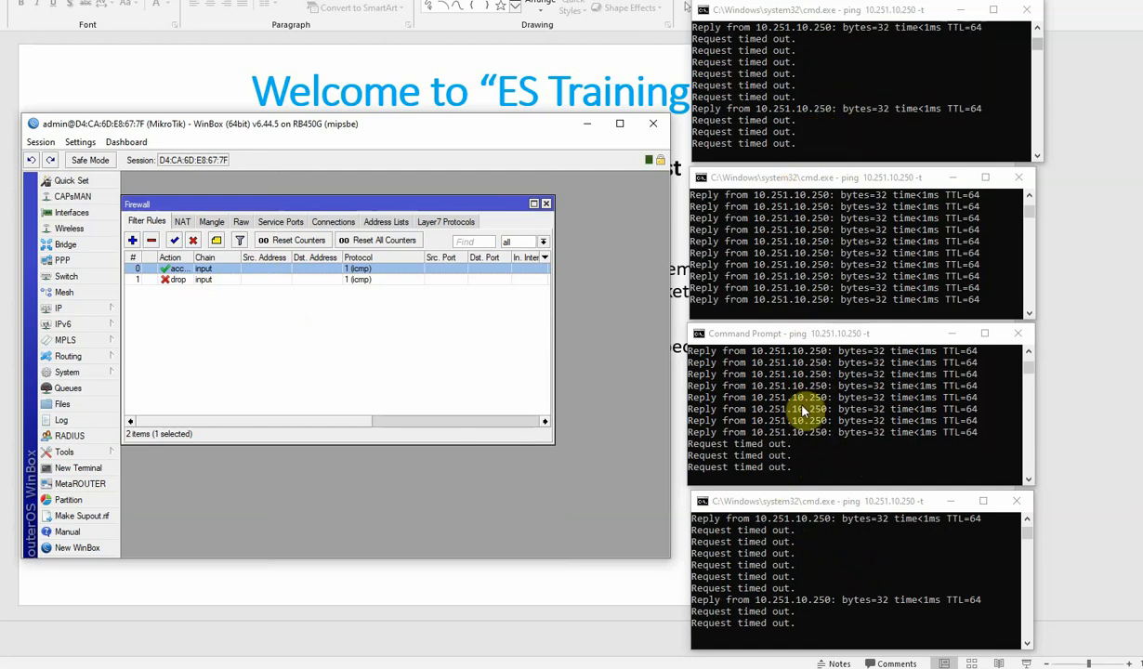
{"action": "left_click", "coordinate": [807, 178]}
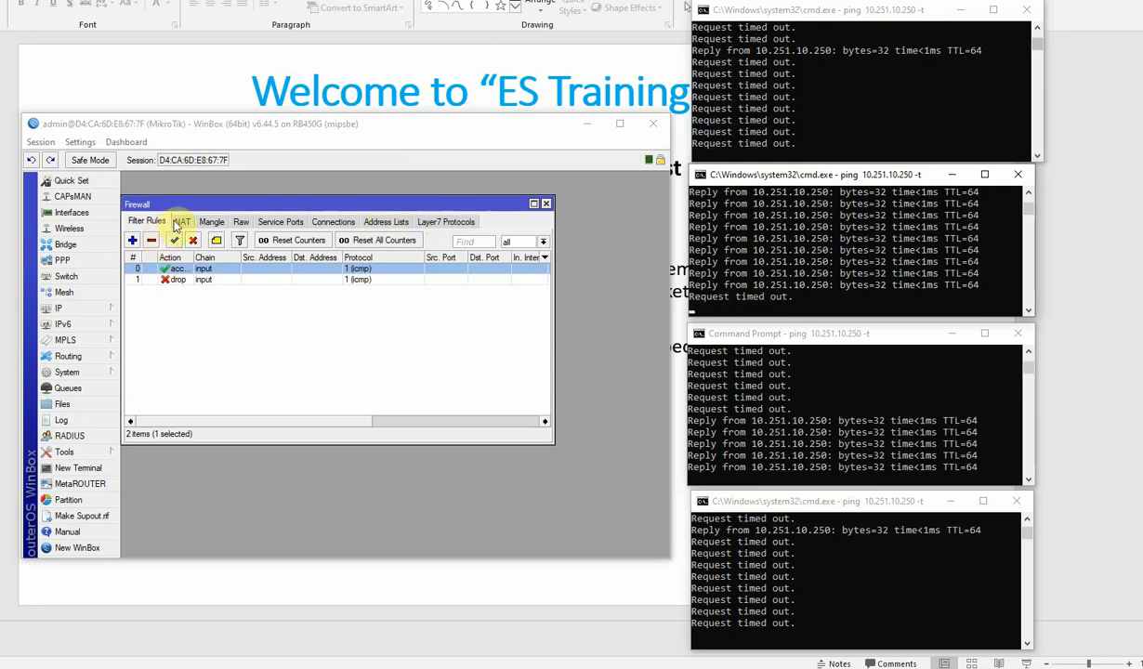
{"action": "left_click_drag", "start_coordinate": [553, 260], "coordinate": [746, 263]}
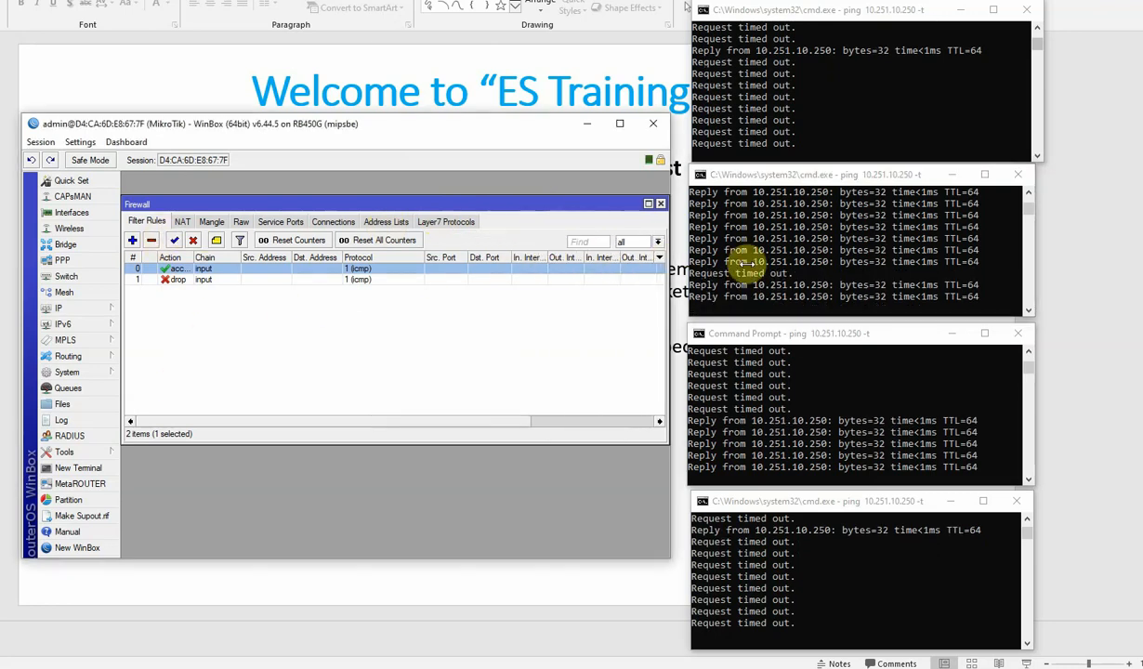
{"action": "left_click_drag", "start_coordinate": [471, 423], "coordinate": [694, 424]}
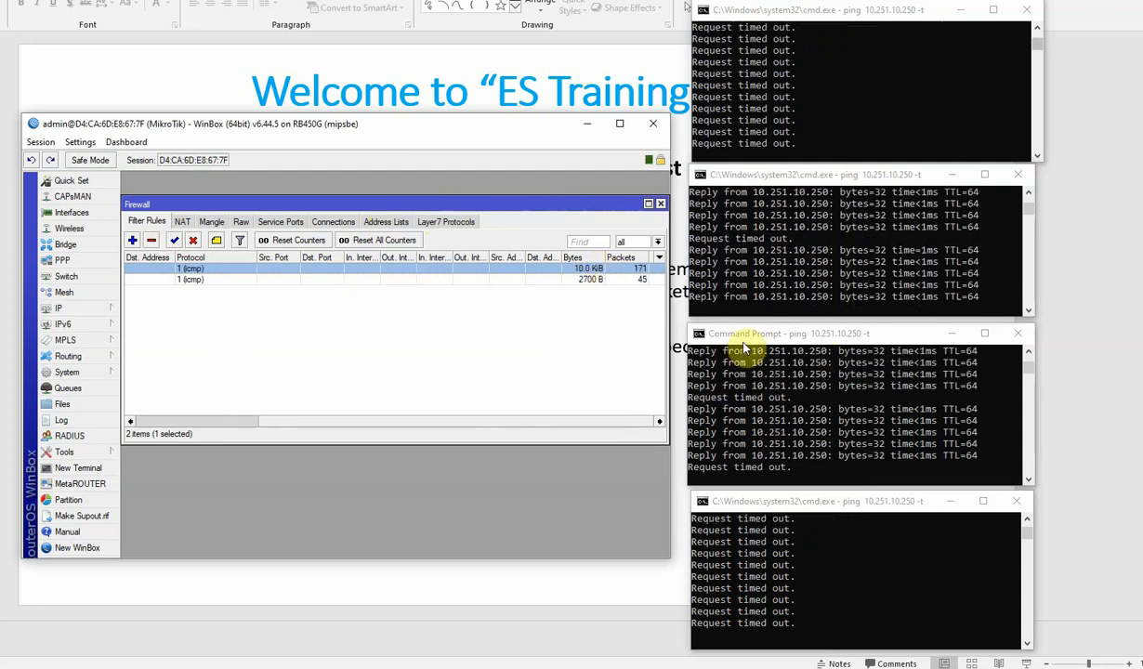
{"action": "left_click_drag", "start_coordinate": [512, 421], "coordinate": [384, 421]}
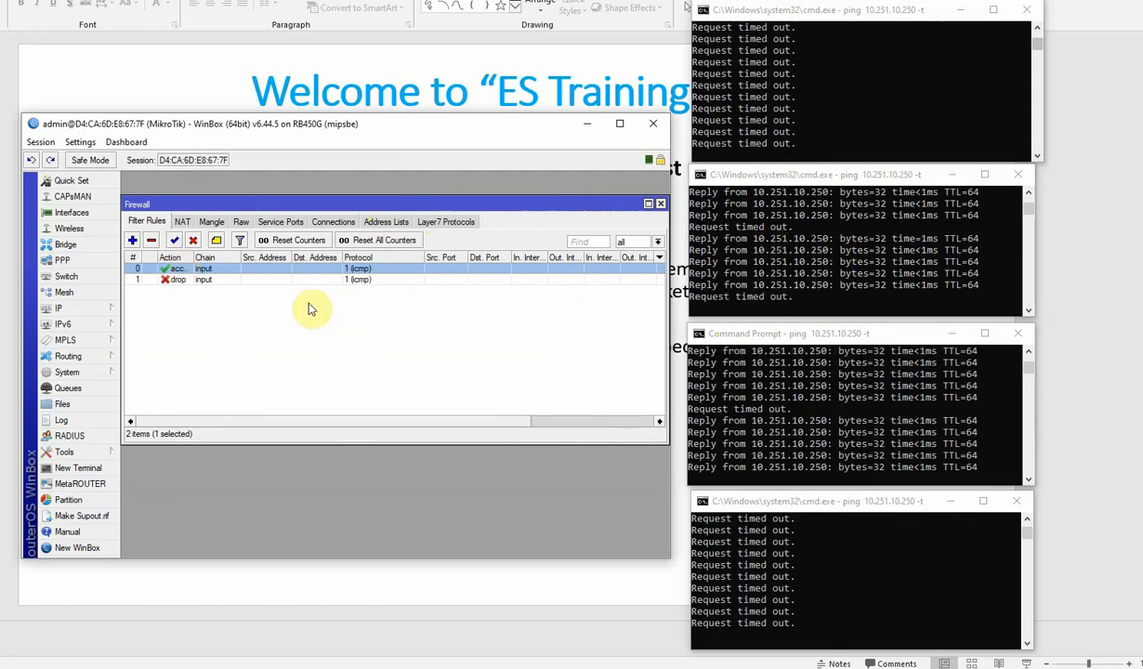
Reopen the icmp accept rule, set its limit rate to 4 per sec and save the rule.
{"action": "double_click", "coordinate": [173, 269]}
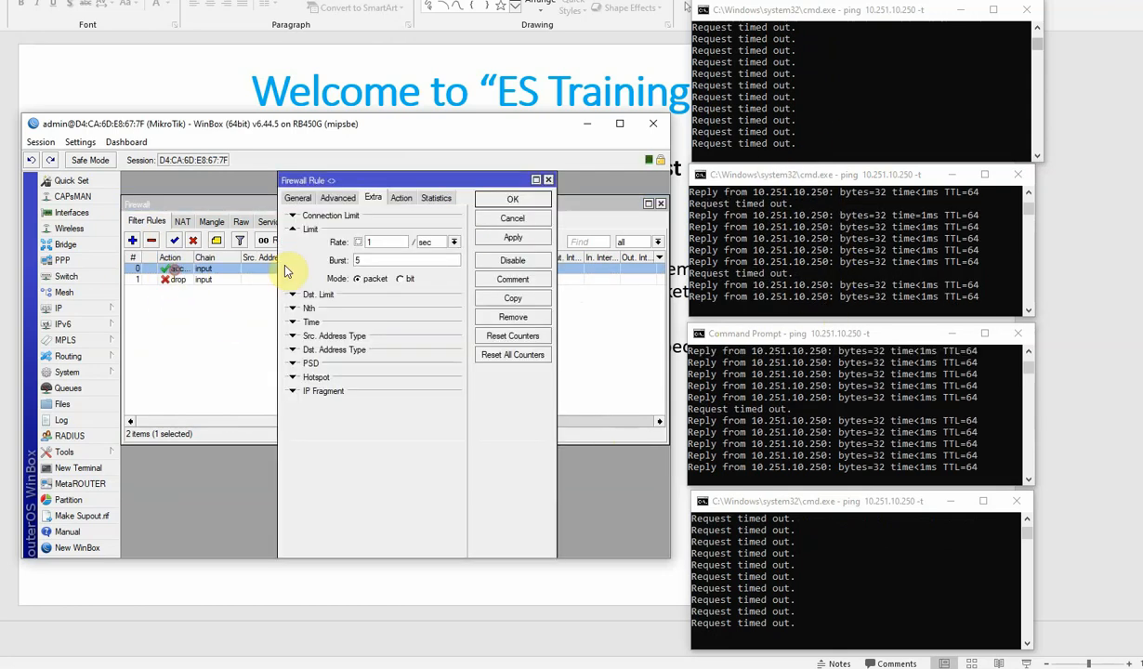
{"action": "left_click", "coordinate": [386, 243]}
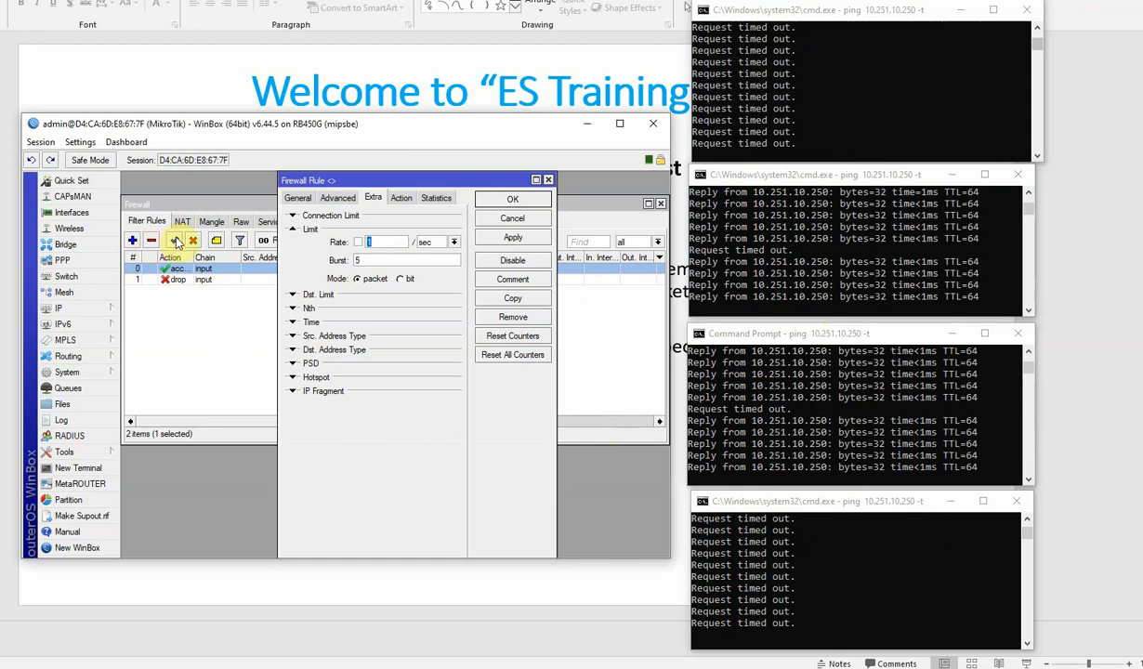
{"action": "type", "text": "4"}
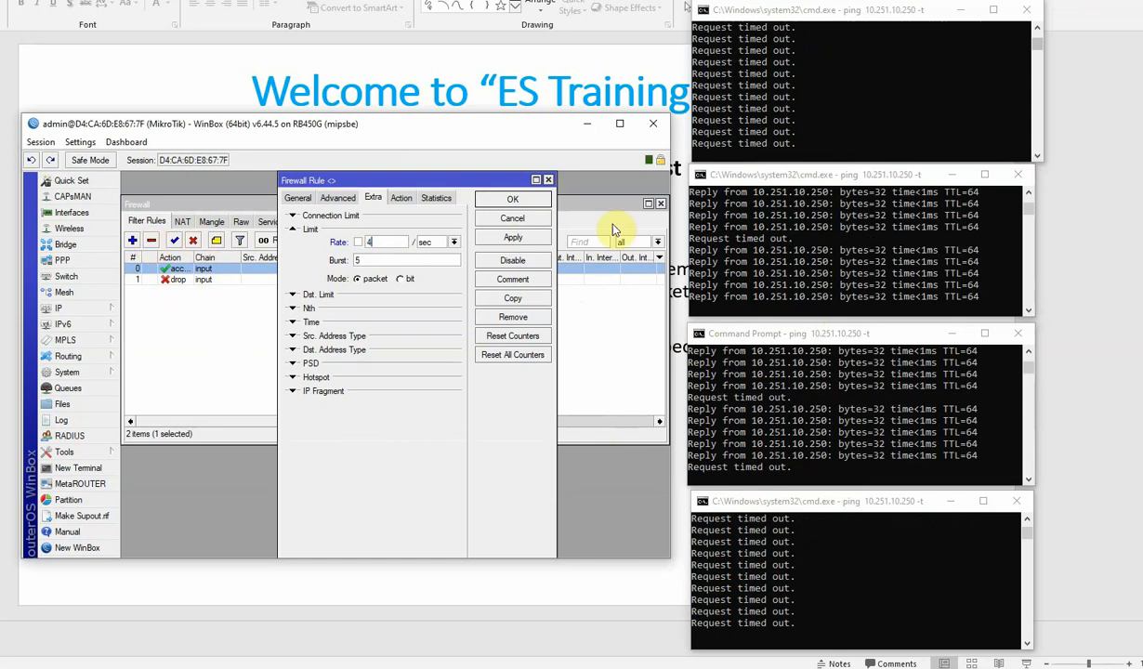
{"action": "left_click", "coordinate": [514, 200]}
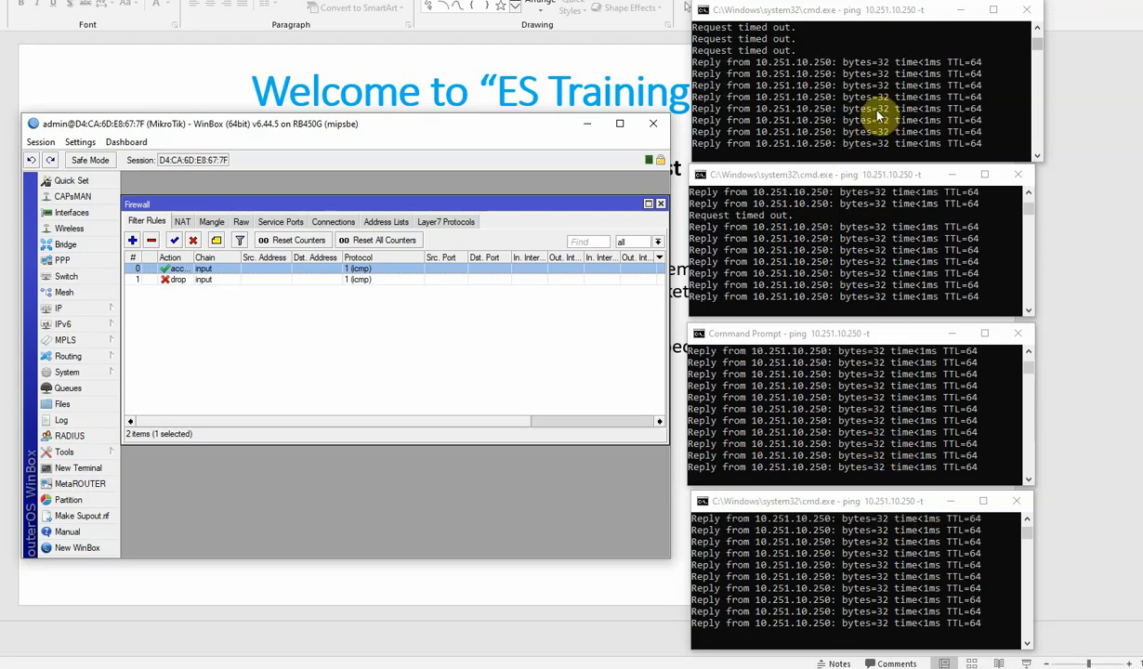
Reduce the icmp accept rule's limit rate to 2 per sec, then apply and save the change.
{"action": "double_click", "coordinate": [171, 269]}
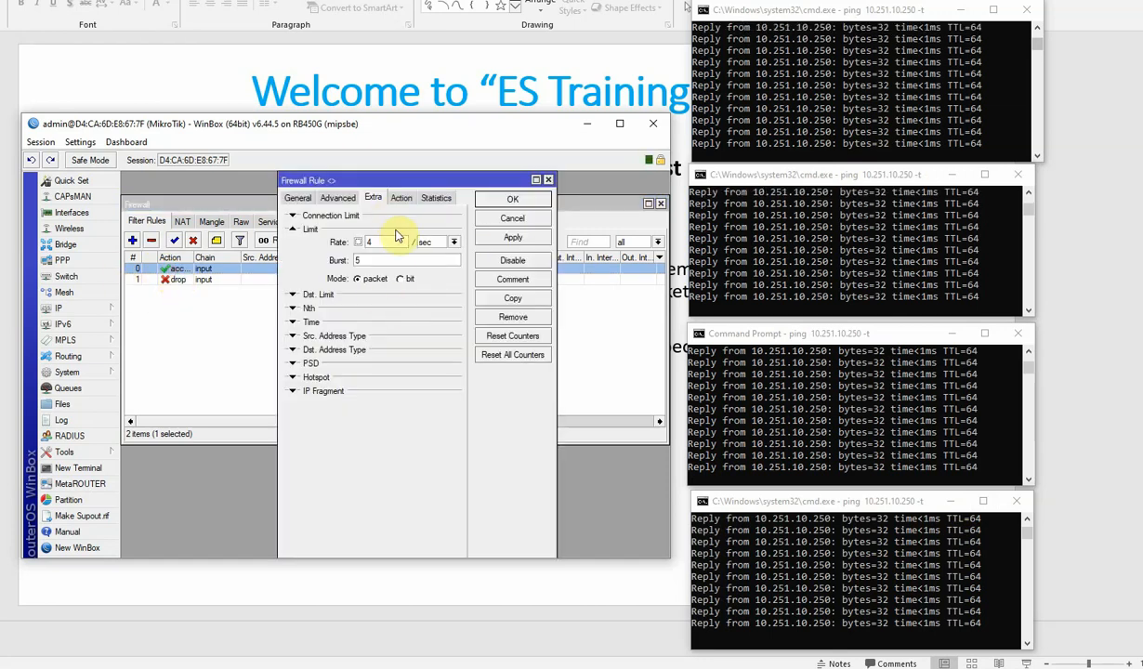
{"action": "double_click", "coordinate": [396, 240]}
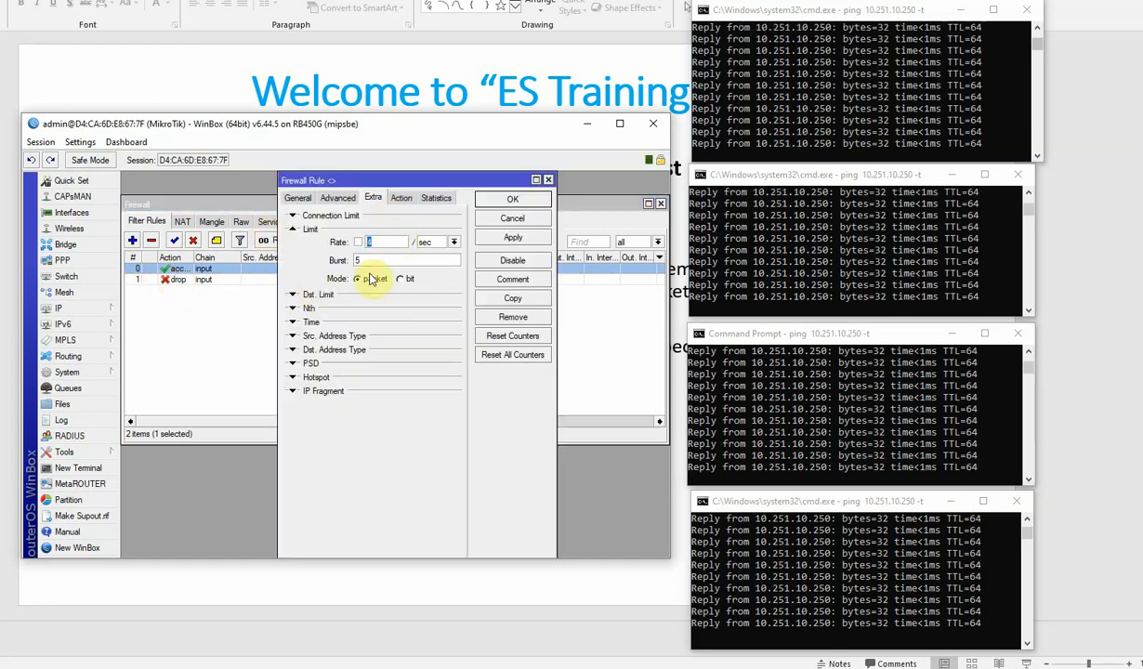
{"action": "left_click", "coordinate": [515, 238]}
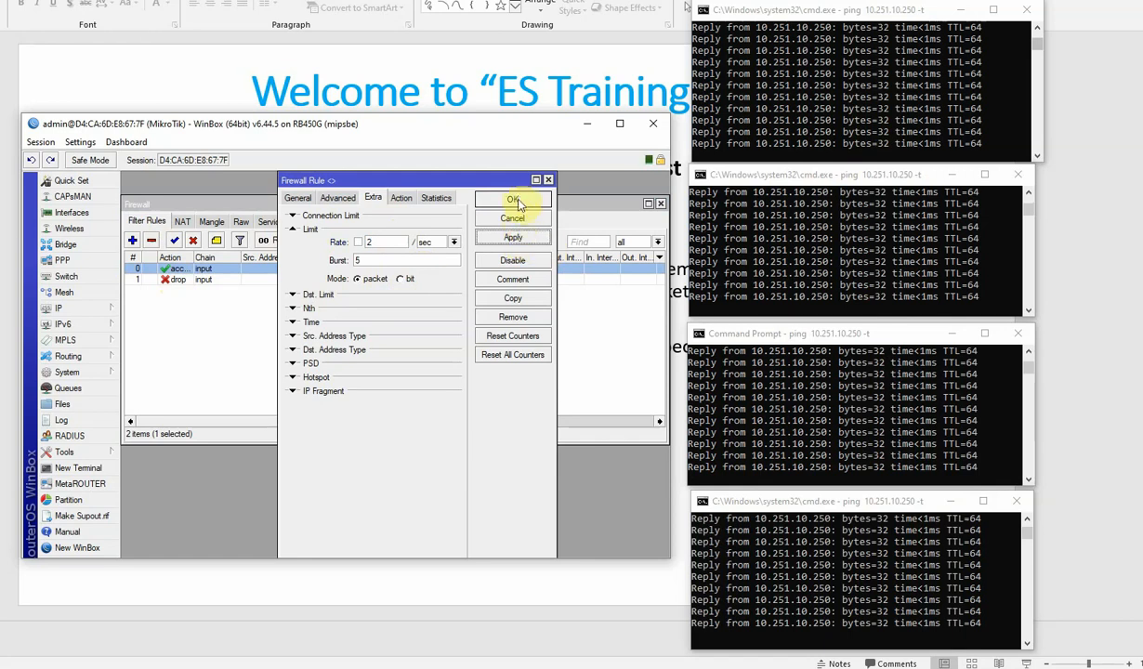
{"action": "left_click", "coordinate": [514, 200]}
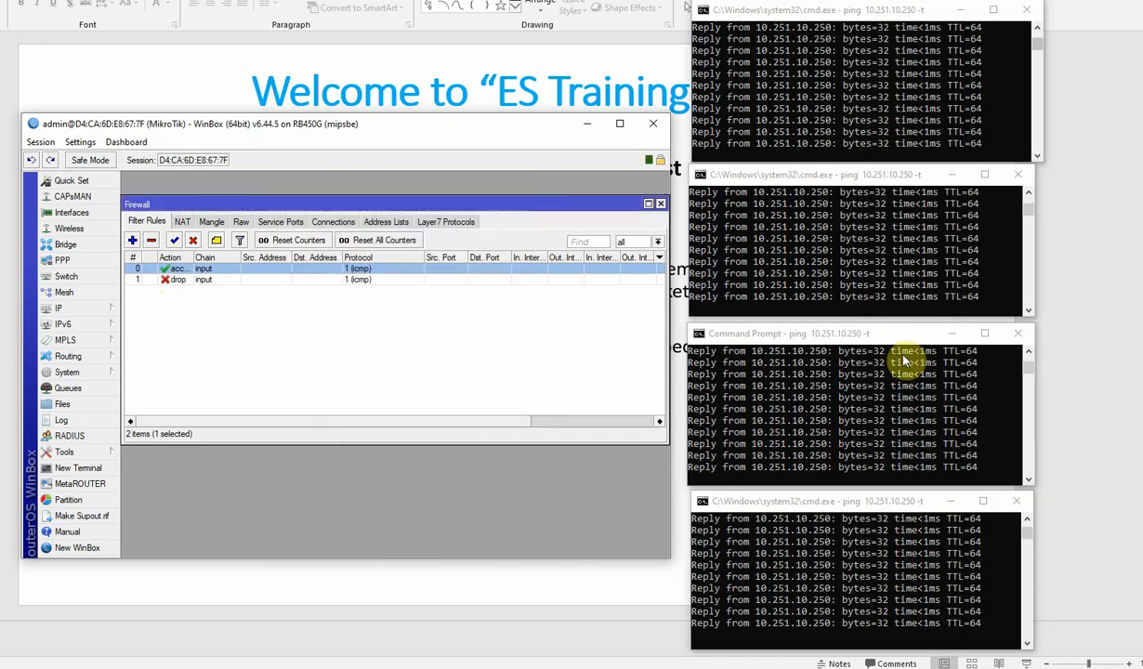